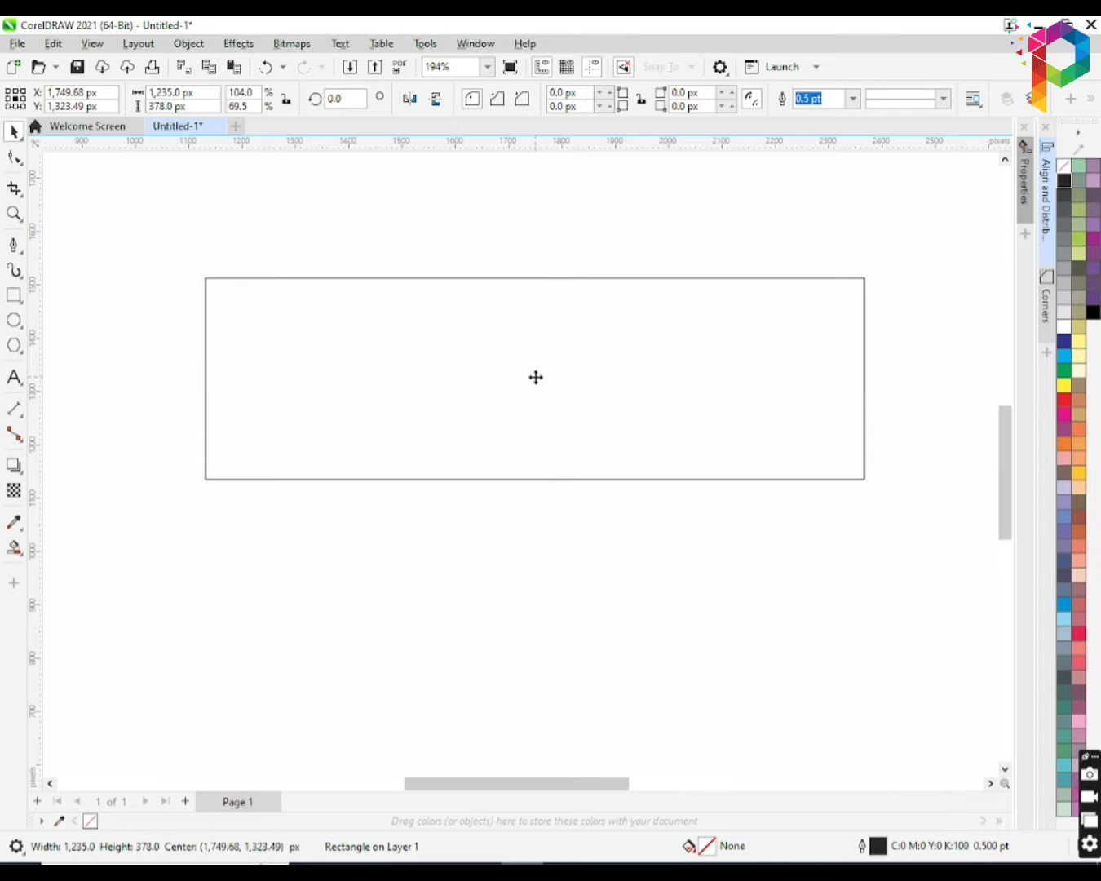
Create a smaller concentric copy of the banner rectangle and set its size to 582 × 278 px.
drag(873, 531, 801, 528)
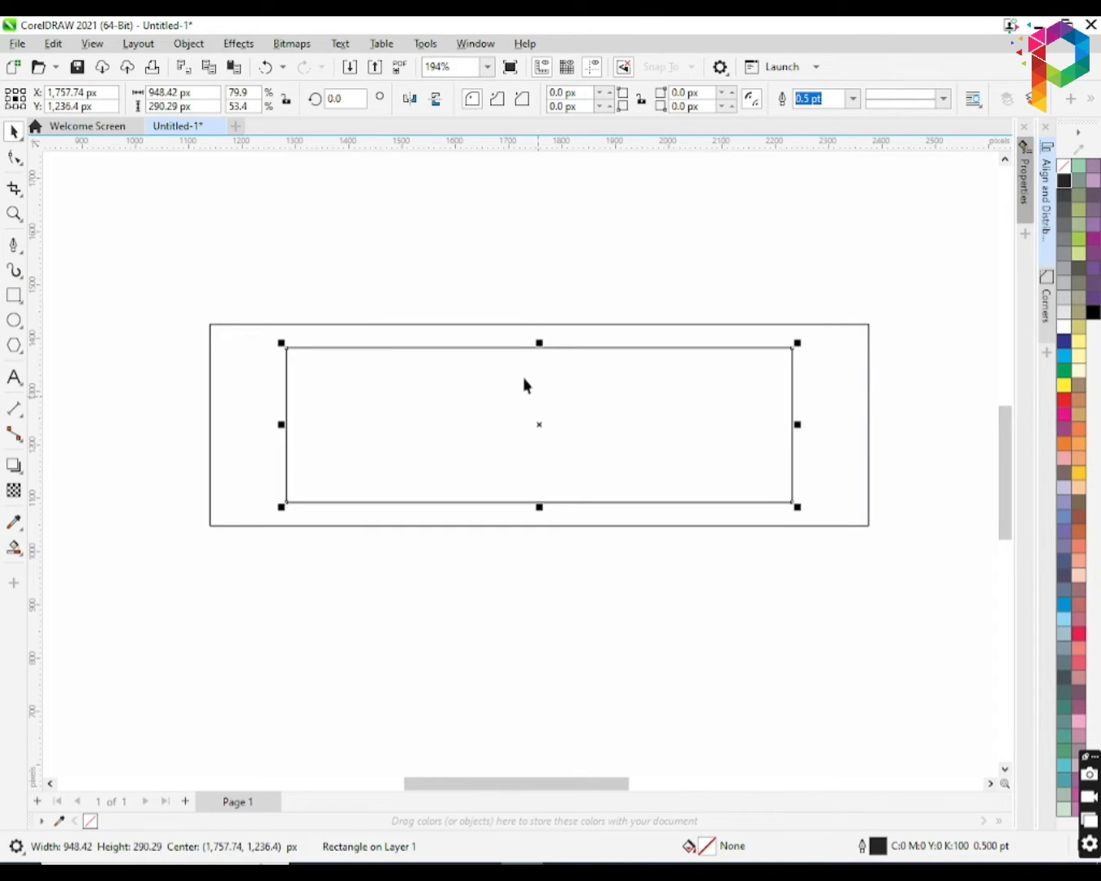
drag(197, 91, 148, 92)
text(582)
key(Tab)
text(278)
key(Return)
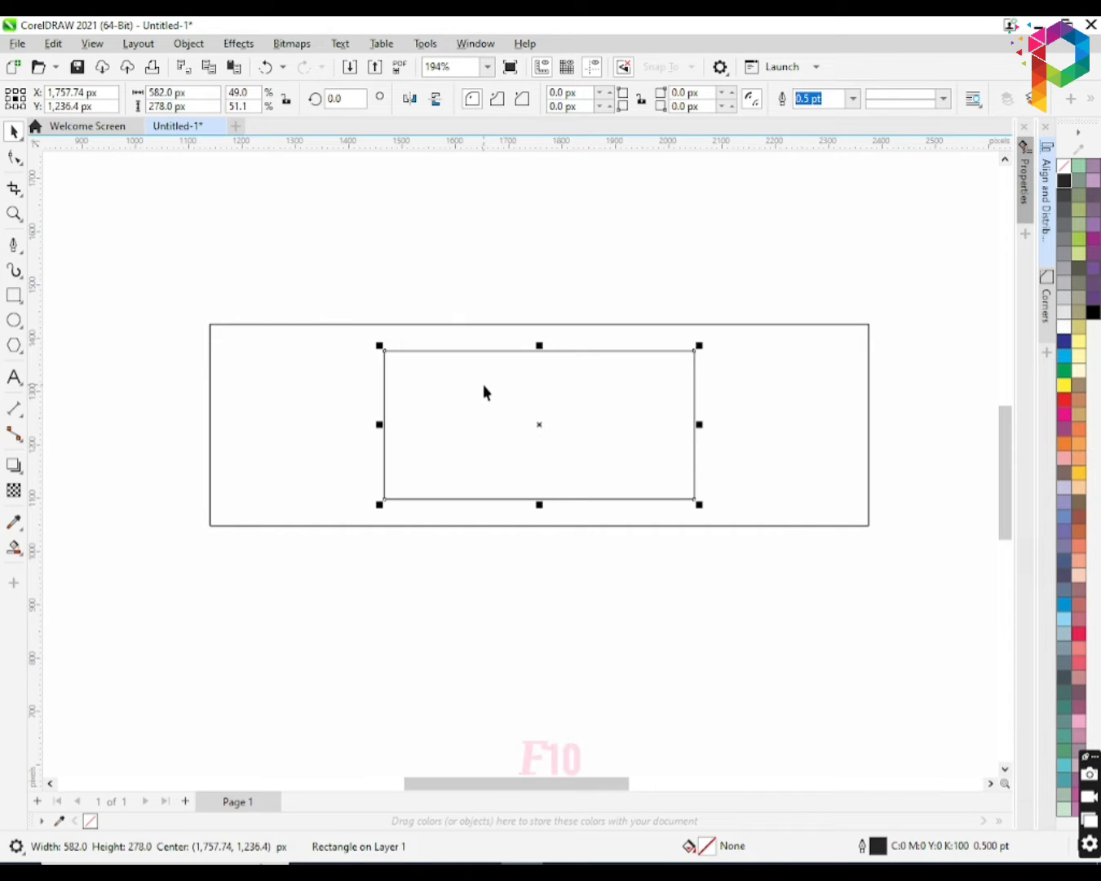
Fully round the inner rectangle's corners, then set its upper-left corner radius back to 0 px.
key(F10)
drag(696, 355, 703, 460)
drag(584, 95, 558, 93)
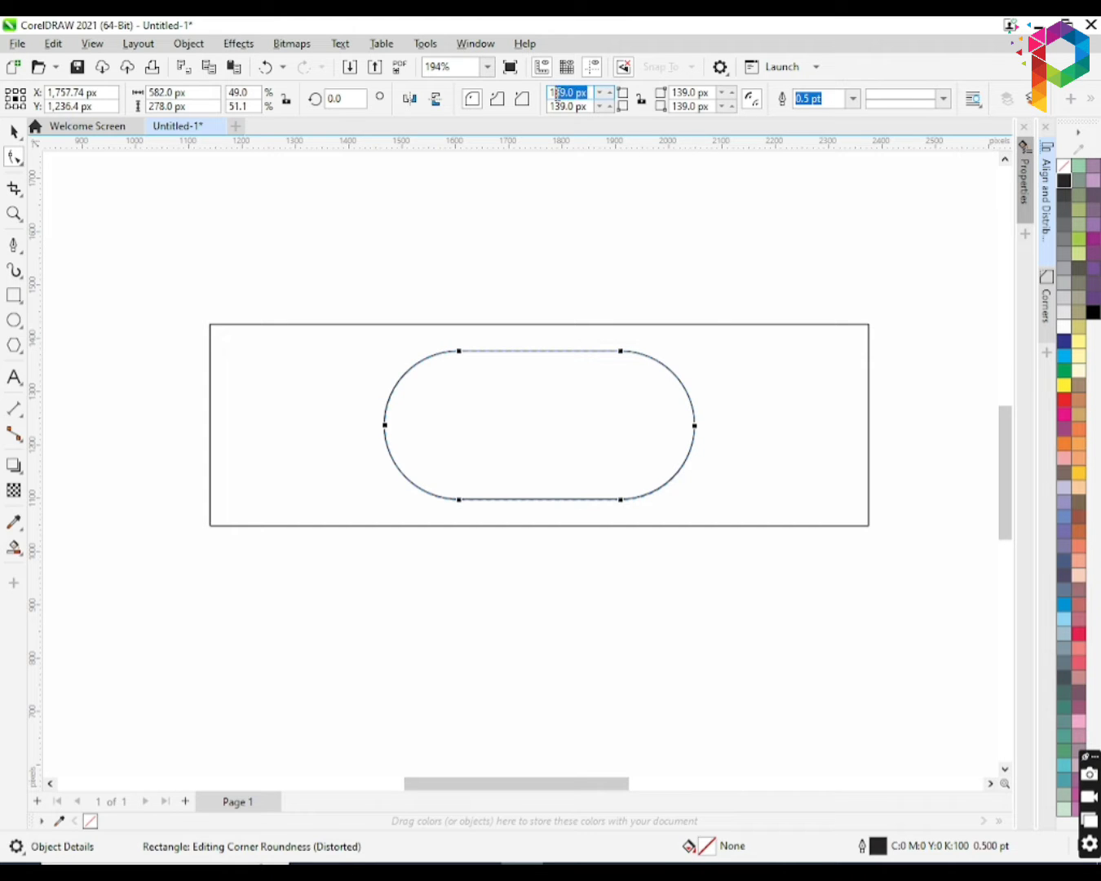
text(0)
key(Return)
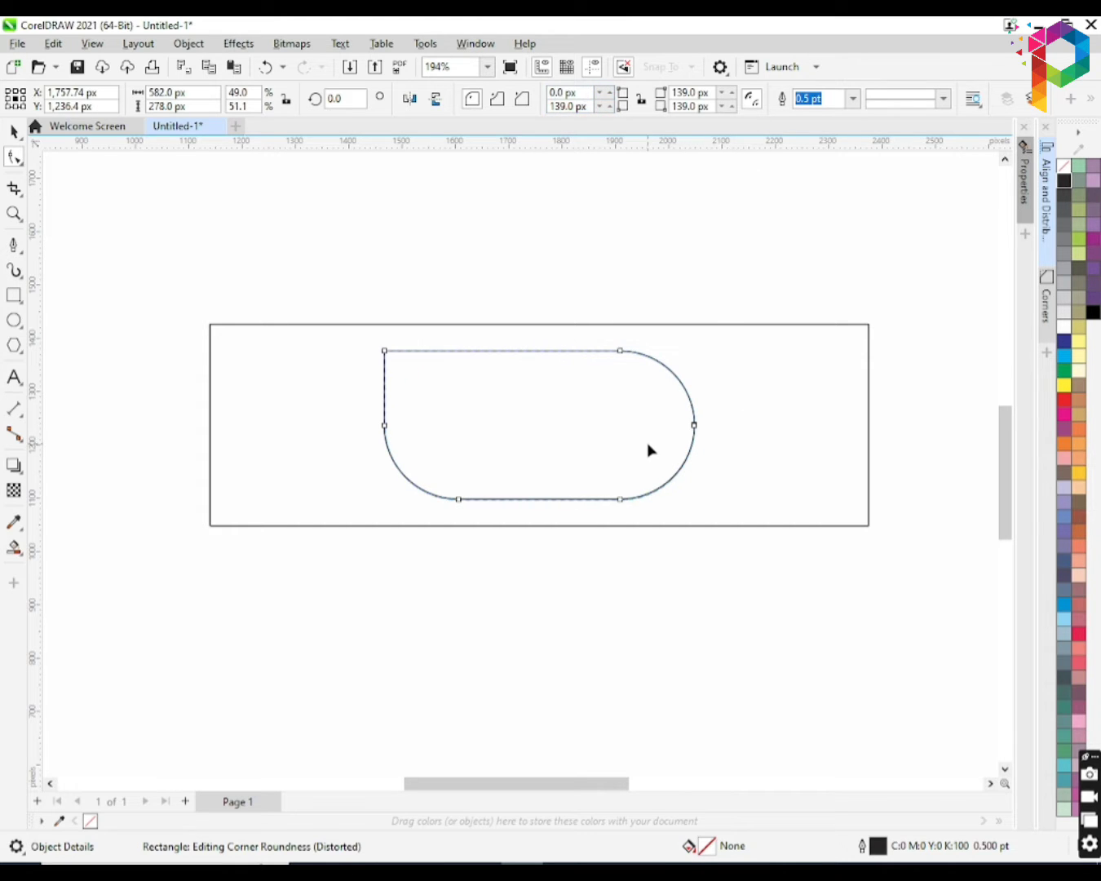
Align the rounded shape to the banner rectangle's right edge, then nudge it left to X 2,024.24 px.
key(space)
shift+click(856, 324)
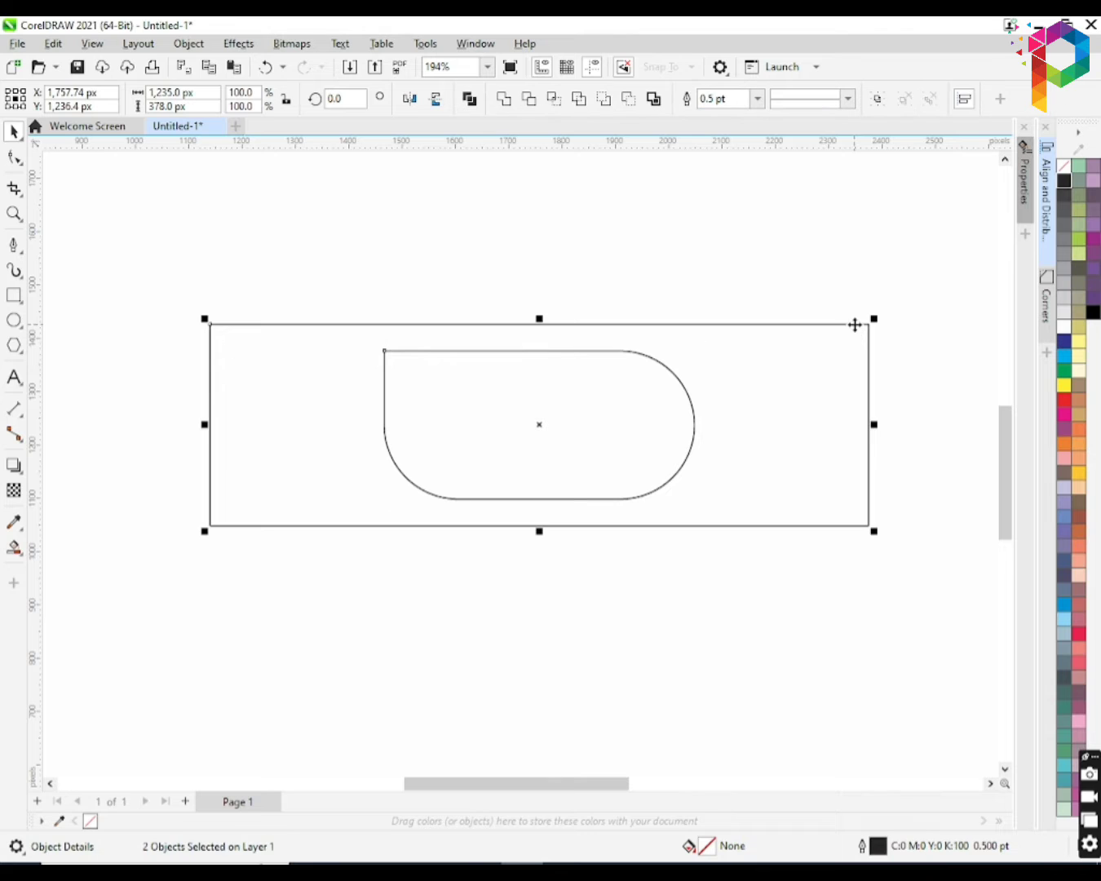
key(r)
click(915, 346)
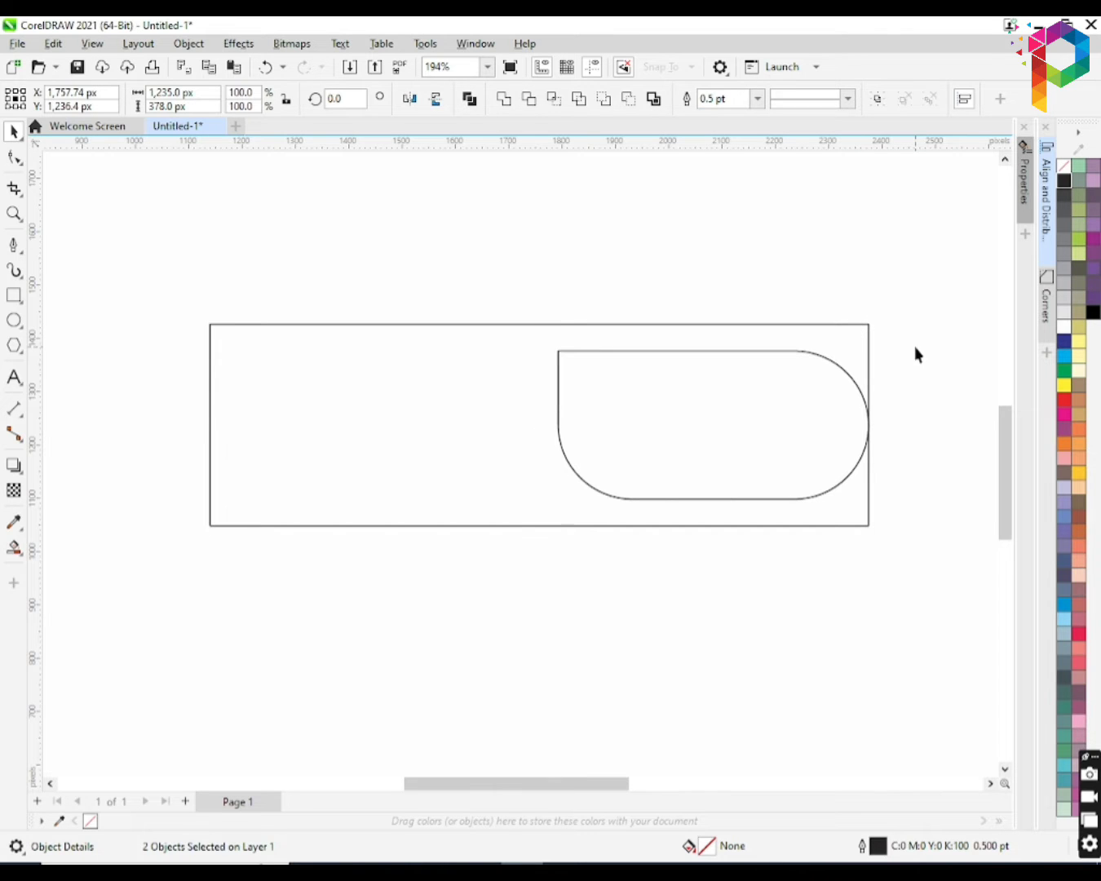
click(863, 390)
key(Left)
key(Left)
key(Left)
key(Left)
key(Left)
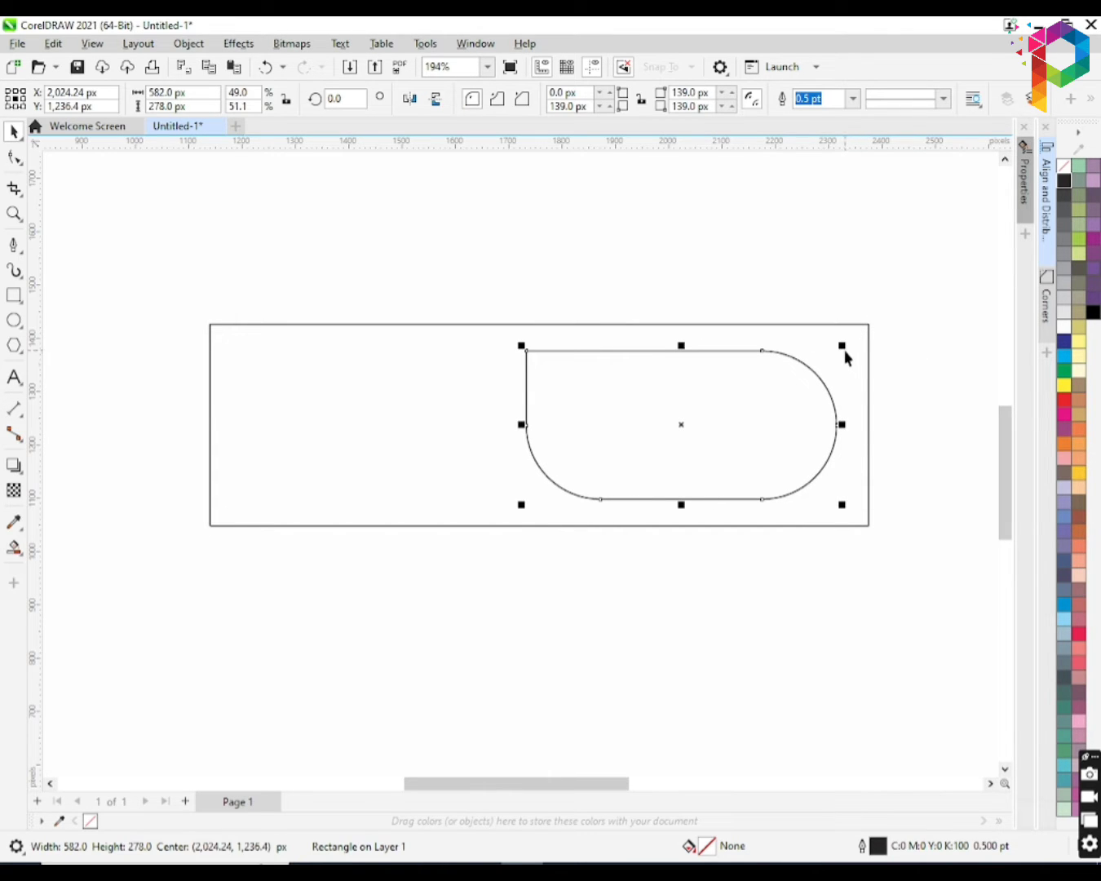
Create an enlarged concentric copy of the rounded shape, about 706 × 337 px, and shift both shapes up to the banner's upper edge.
drag(843, 347, 366, 614)
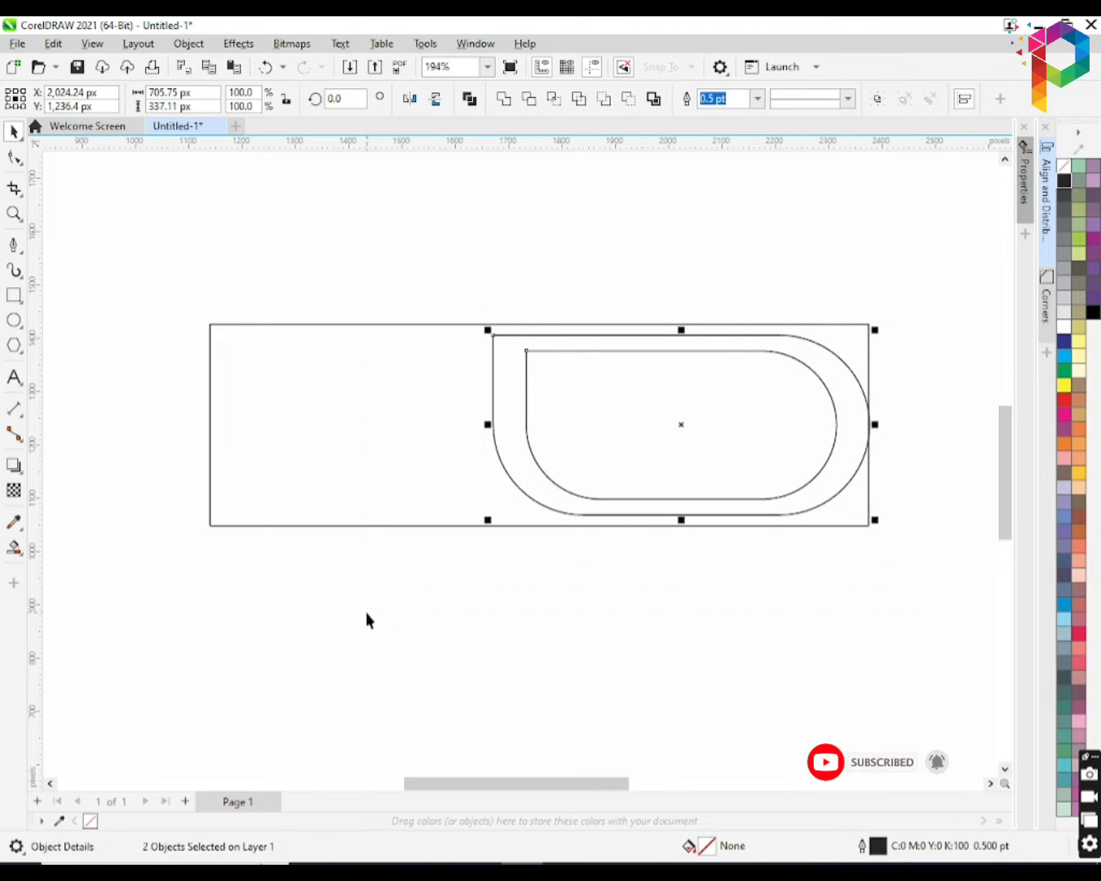
click(606, 614)
drag(895, 297, 425, 560)
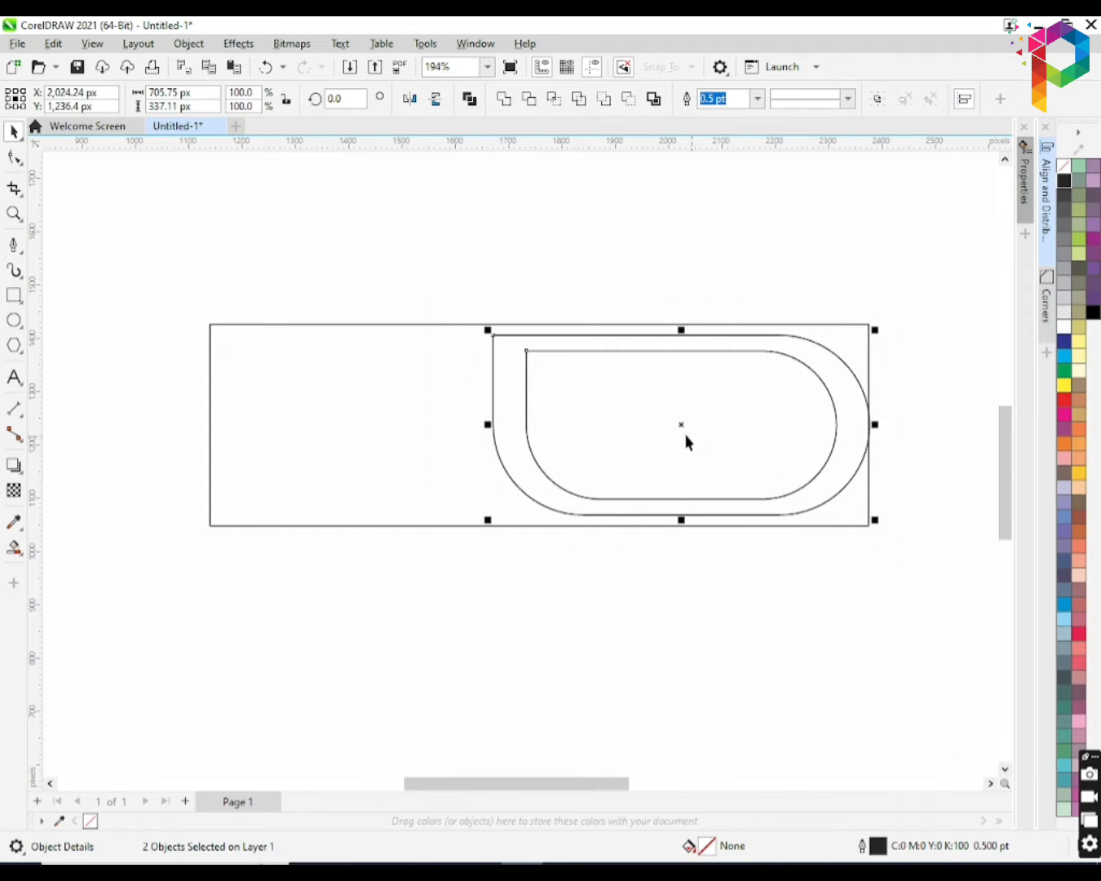
drag(681, 423, 674, 415)
Create a larger copy of the outer rounded shape, about 808 × 386 px, slightly overlapping the banner's upper, lower and right edges.
click(859, 452)
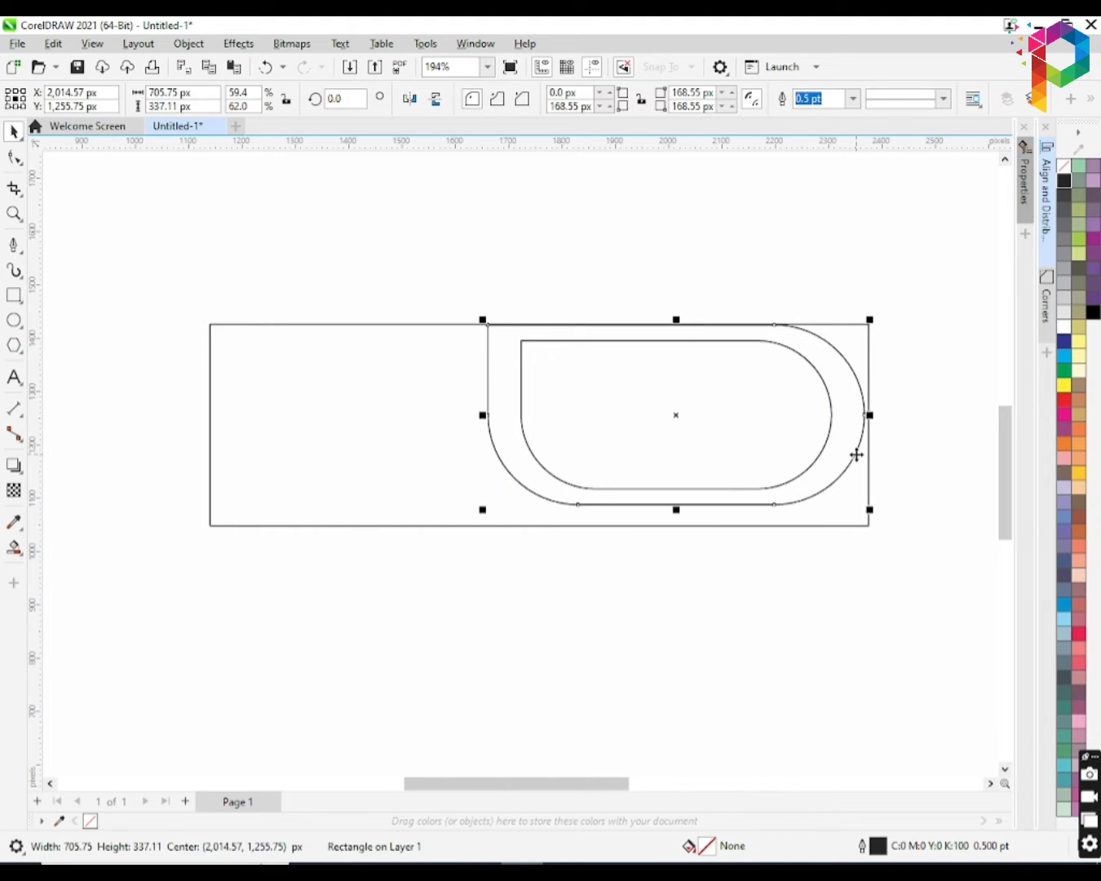
drag(871, 511, 890, 542)
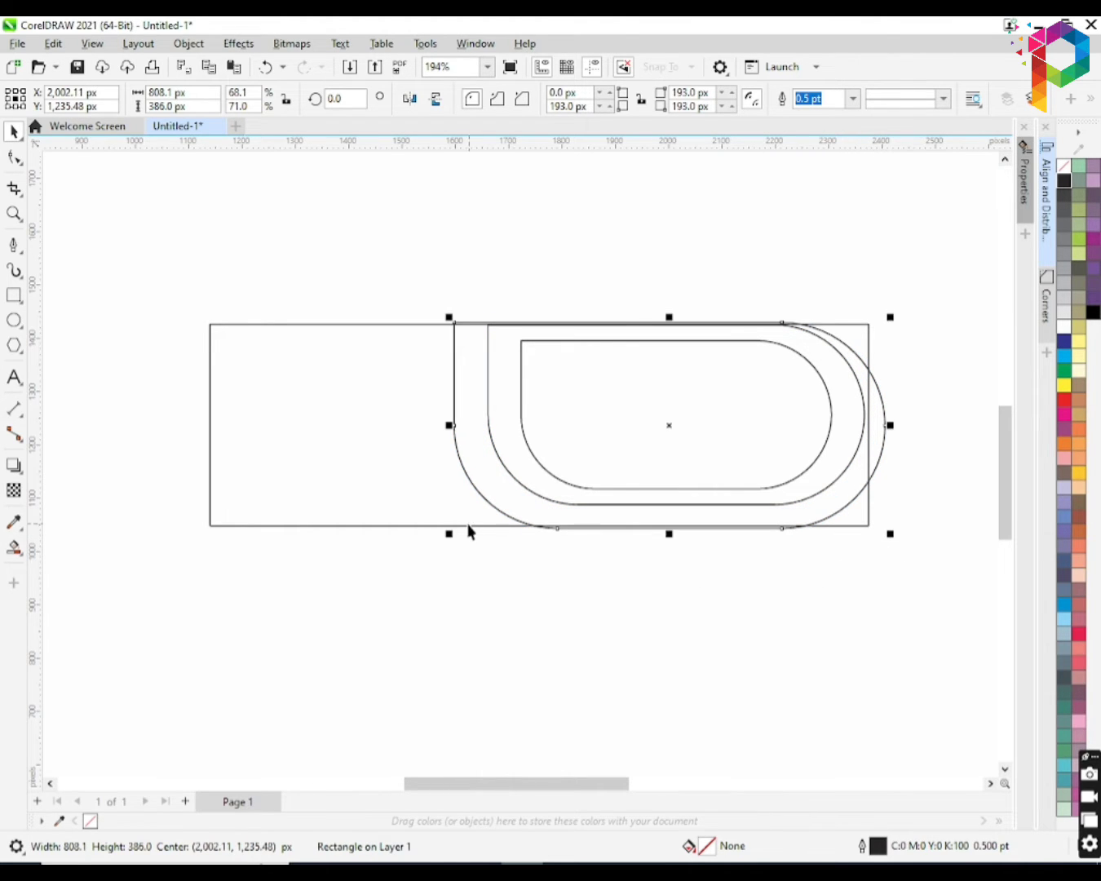
shift+click(428, 526)
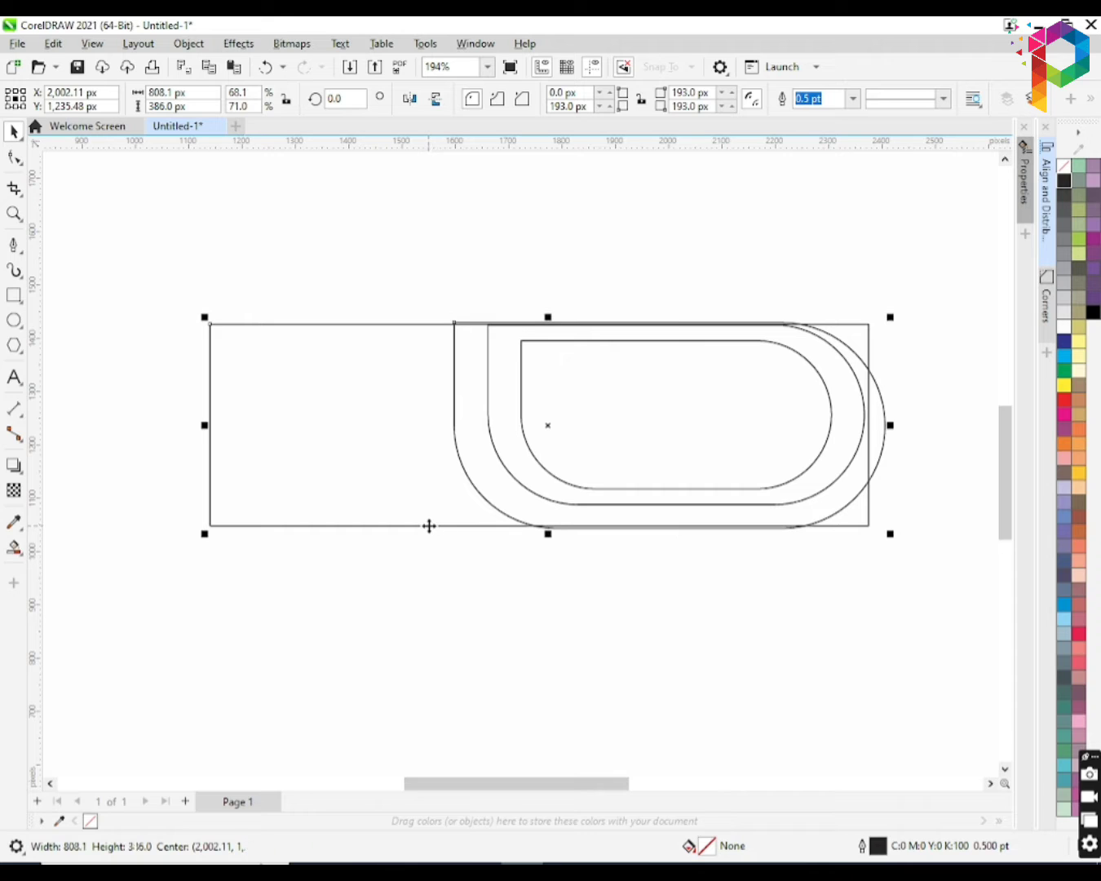
click(197, 536)
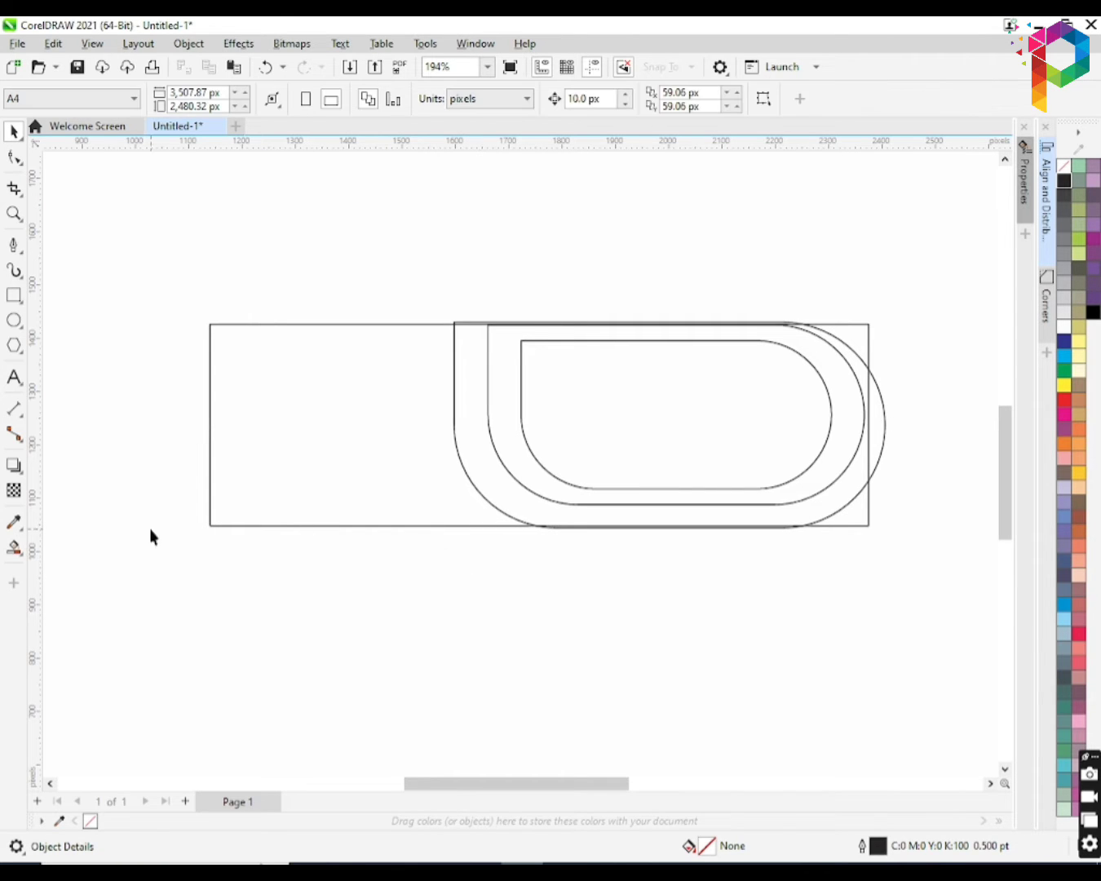
Use Smart Fill to create pink PANTONE 245 C pieces from the banner's left area and lower-right corner.
click(14, 549)
click(298, 448)
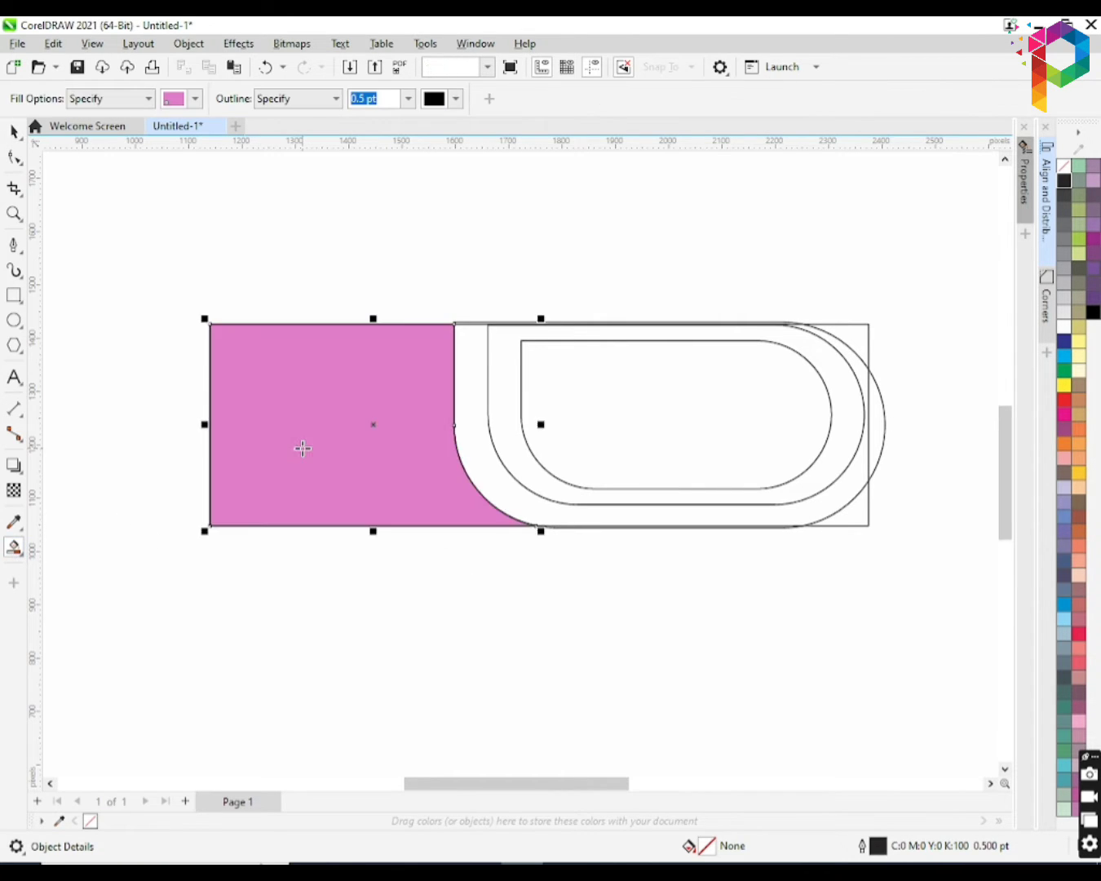
click(842, 518)
key(space)
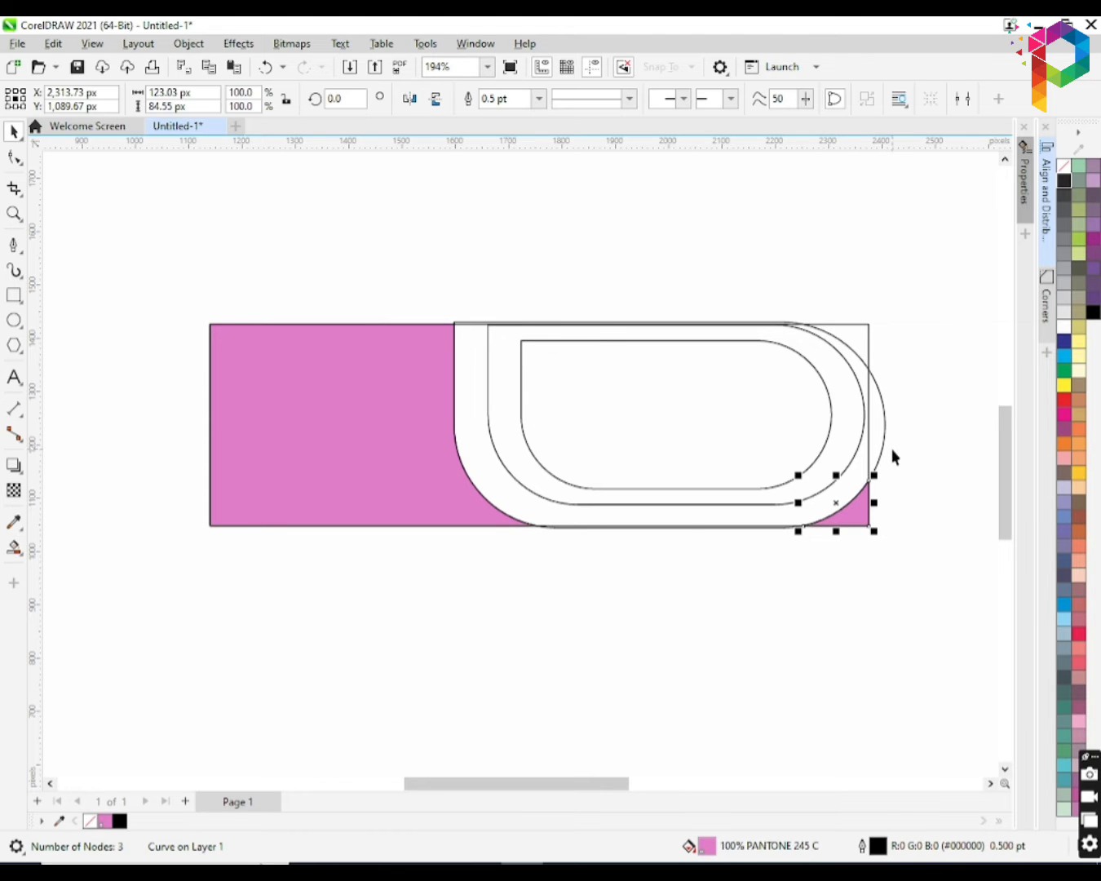
Delete the largest rounded shape and fill the banner rectangle with white.
click(884, 453)
key(Delete)
click(828, 376)
click(869, 332)
click(1064, 328)
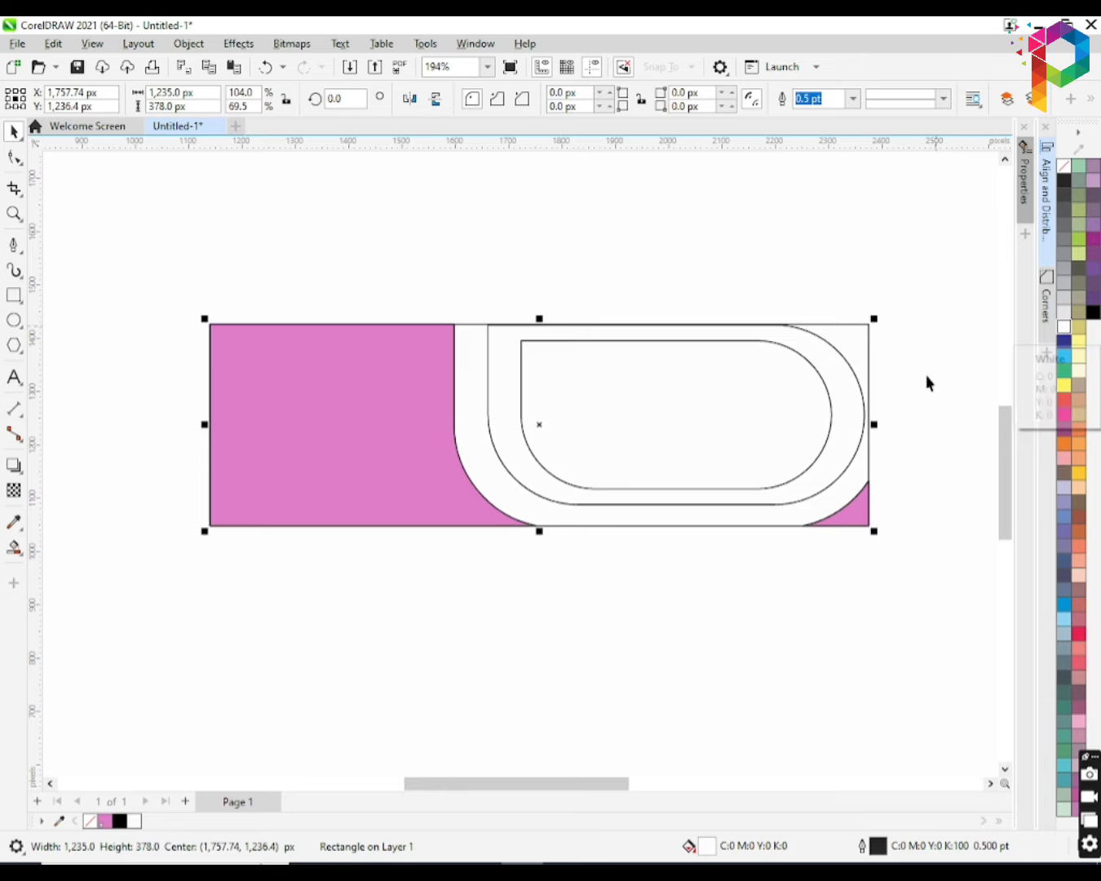
click(877, 496)
click(860, 513)
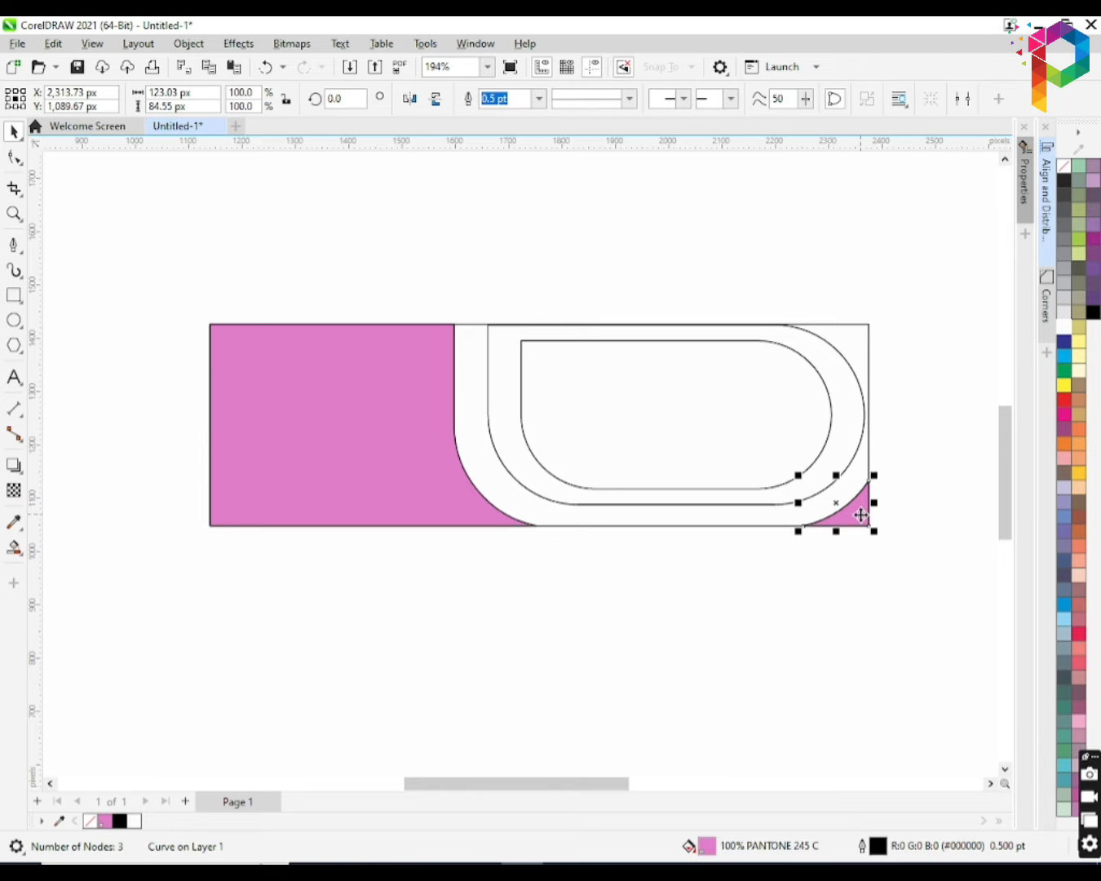
shift+click(375, 482)
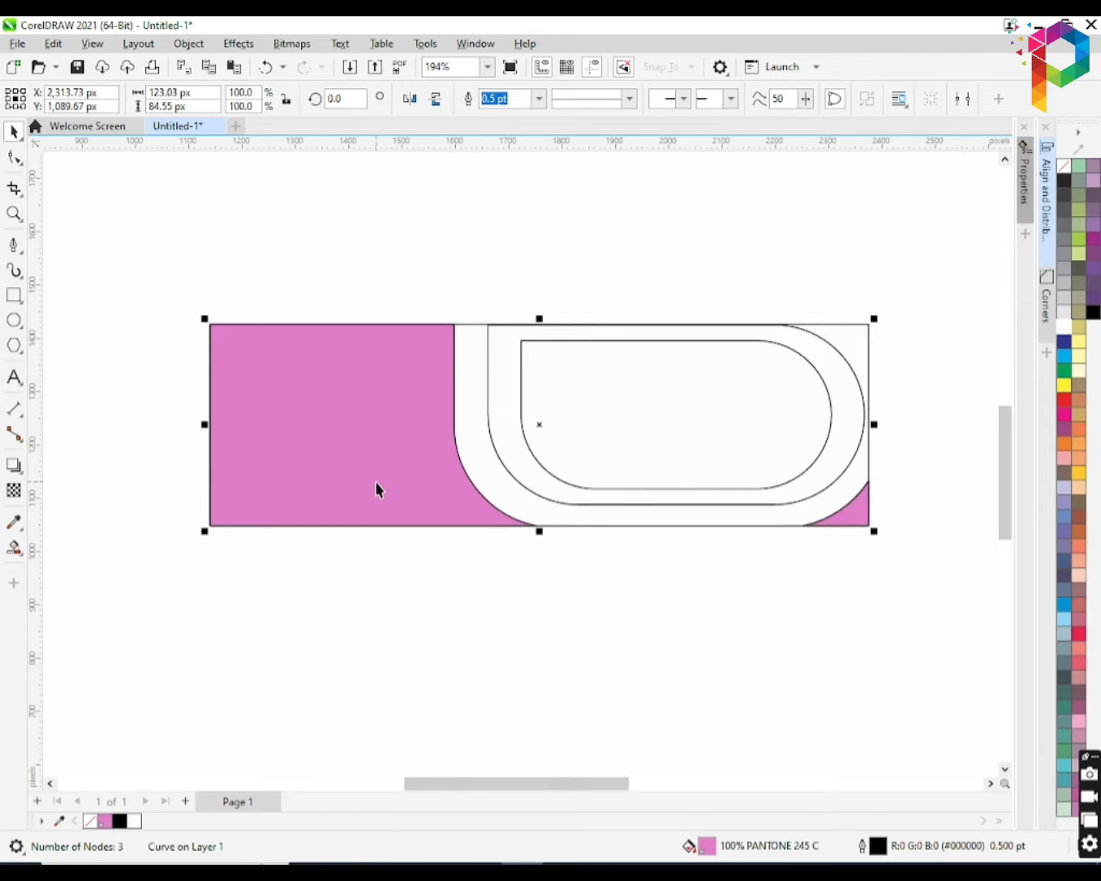
click(581, 716)
Move the house photo to just below the banner and place it inside the inner rounded shape as a PowerClip.
drag(615, 781, 583, 785)
drag(134, 710, 481, 716)
drag(527, 786, 558, 786)
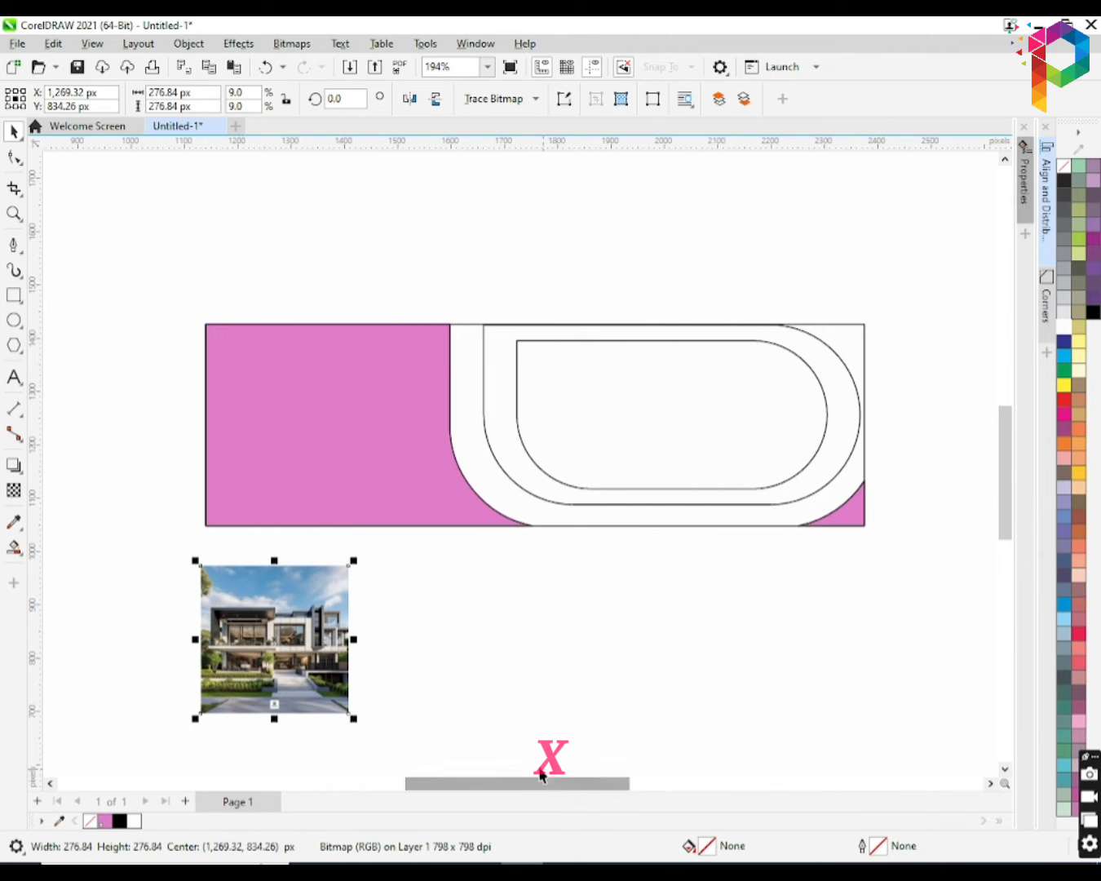
key(x)
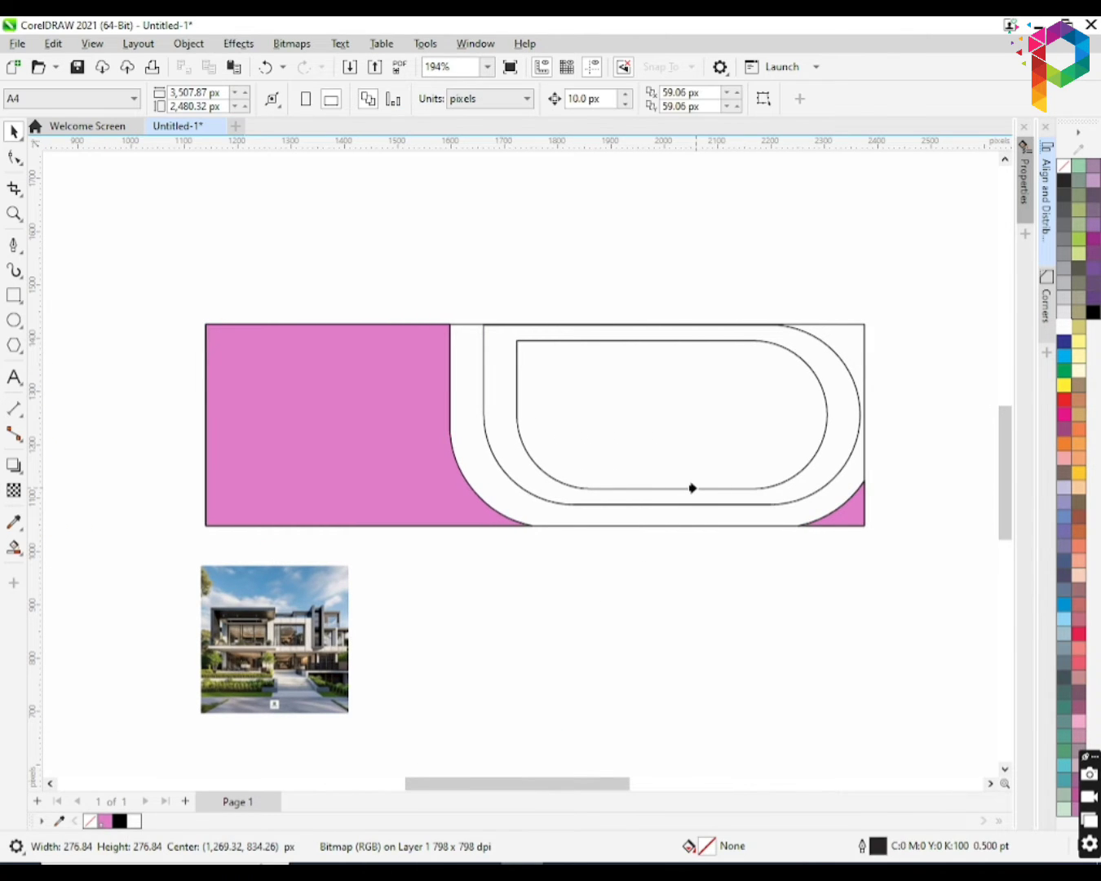
click(694, 488)
Edit the PowerClip contents, resizing the house photo to about 592 × 561 px and nudging it 10 px left, and finish editing.
ctrl+click(703, 465)
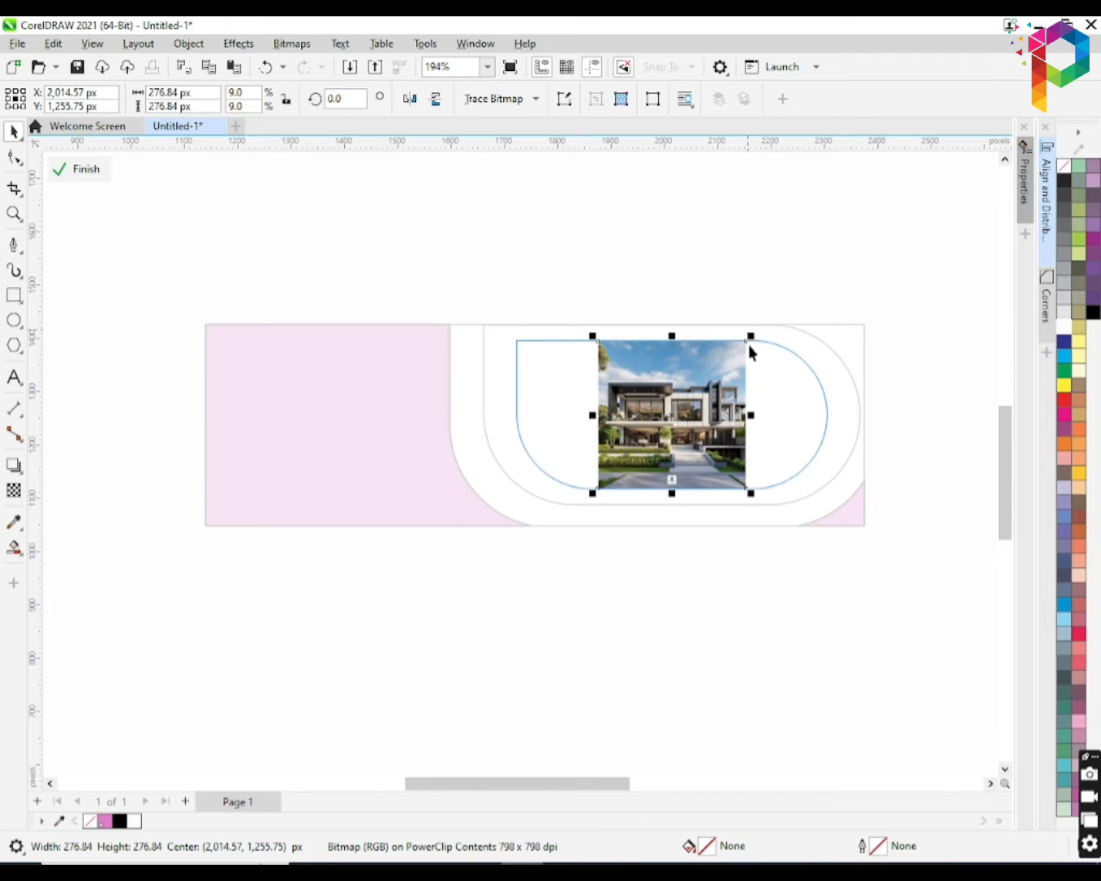
drag(751, 338, 855, 263)
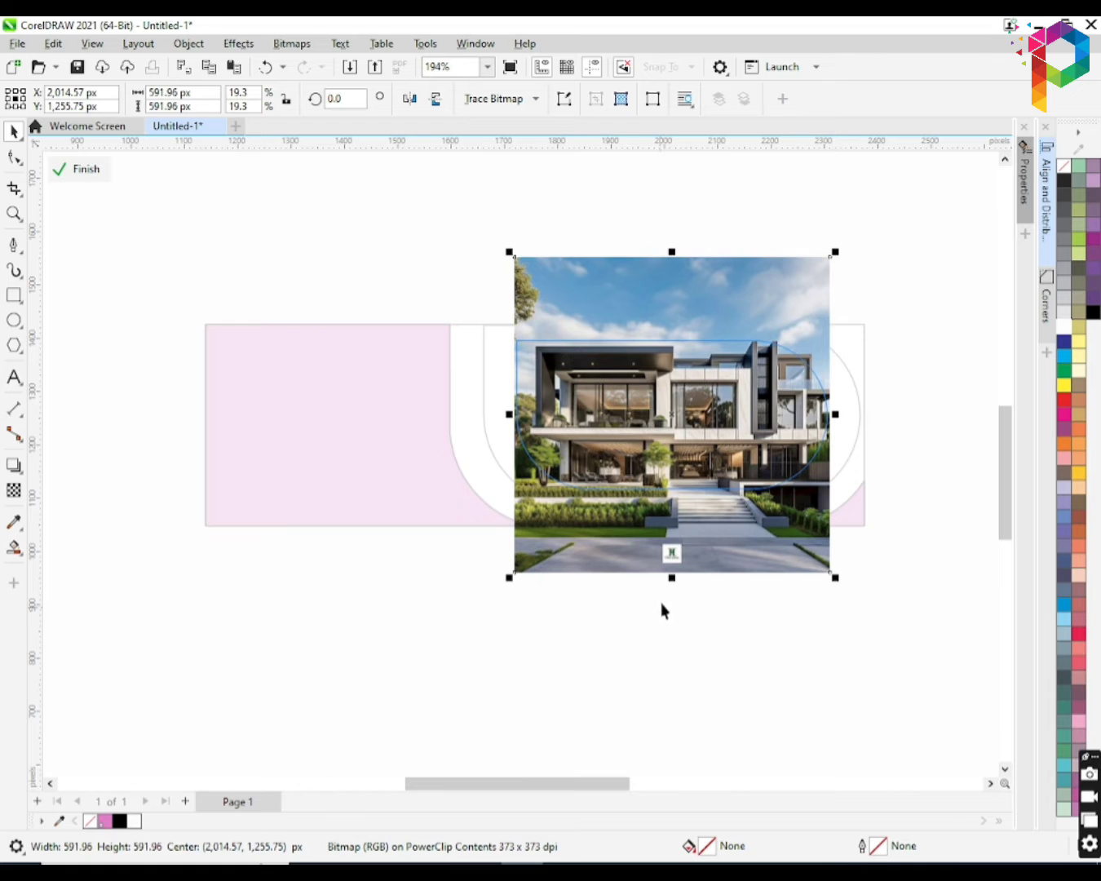
drag(674, 577, 670, 561)
key(Down)
key(Up)
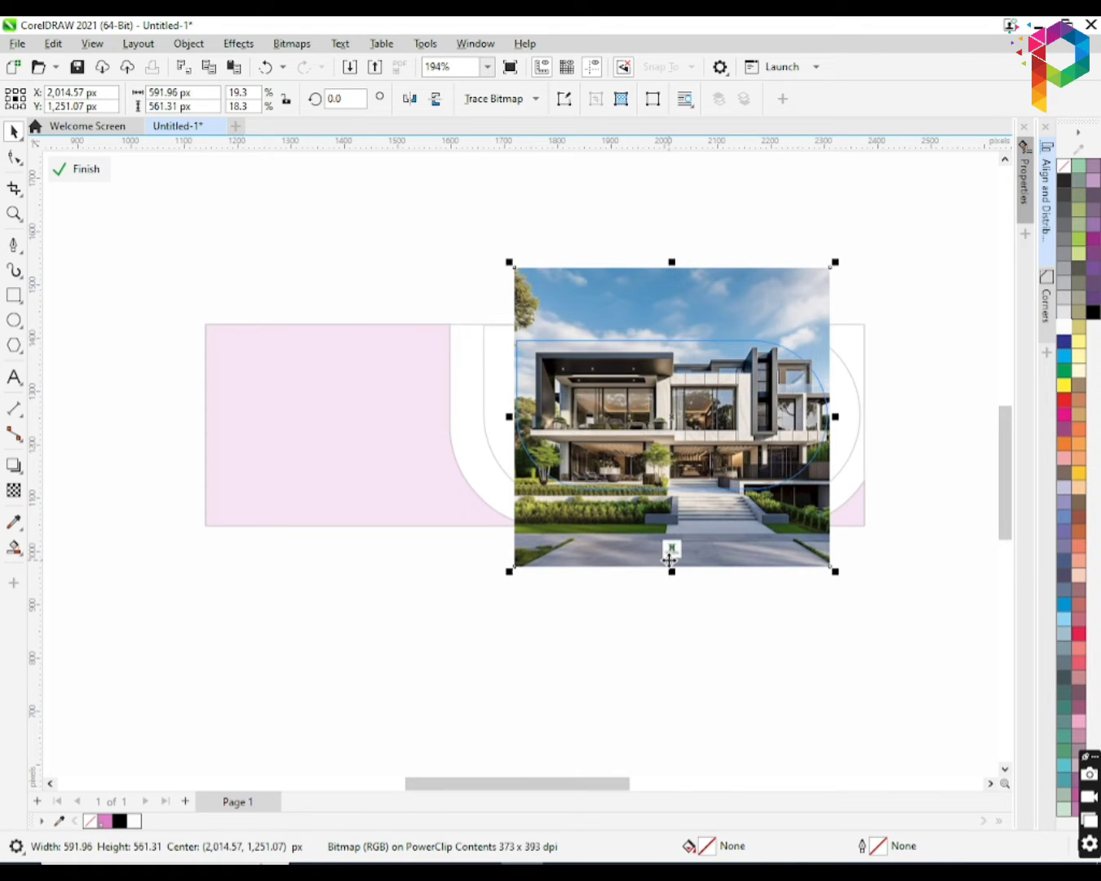
key(Left)
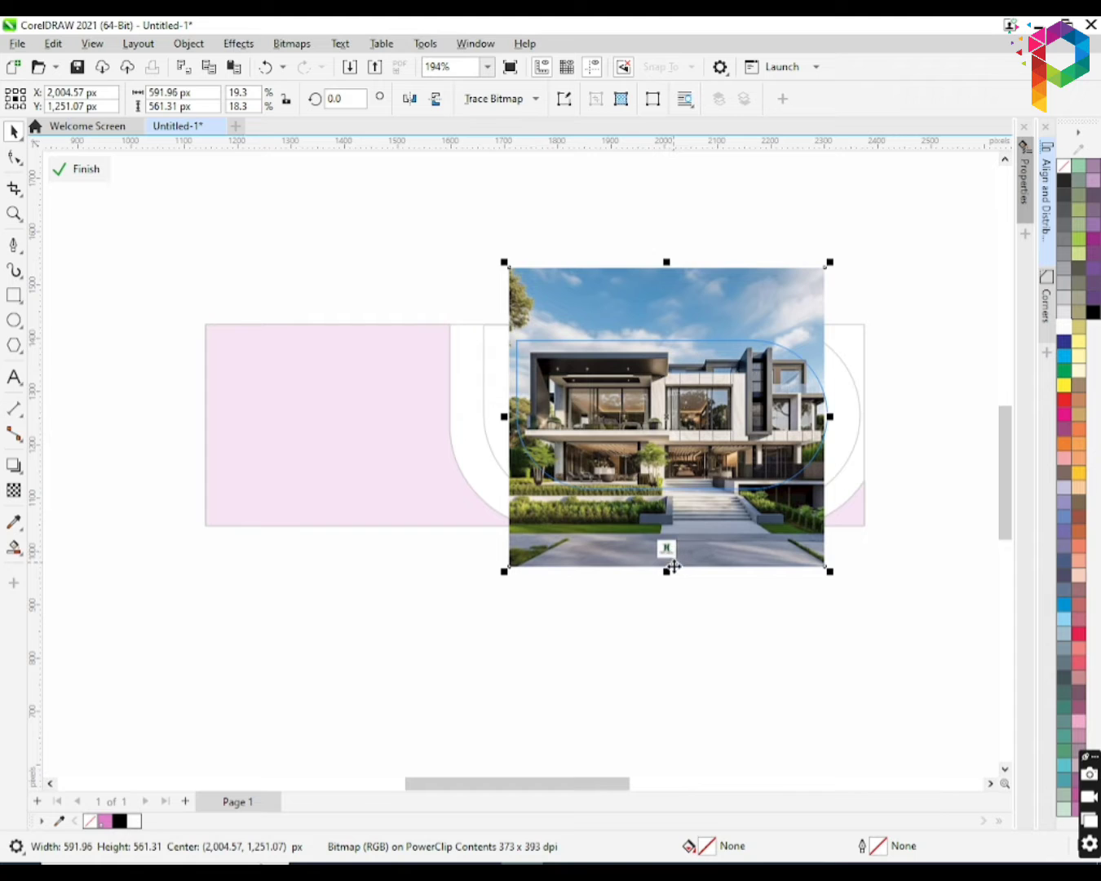
ctrl+click(677, 631)
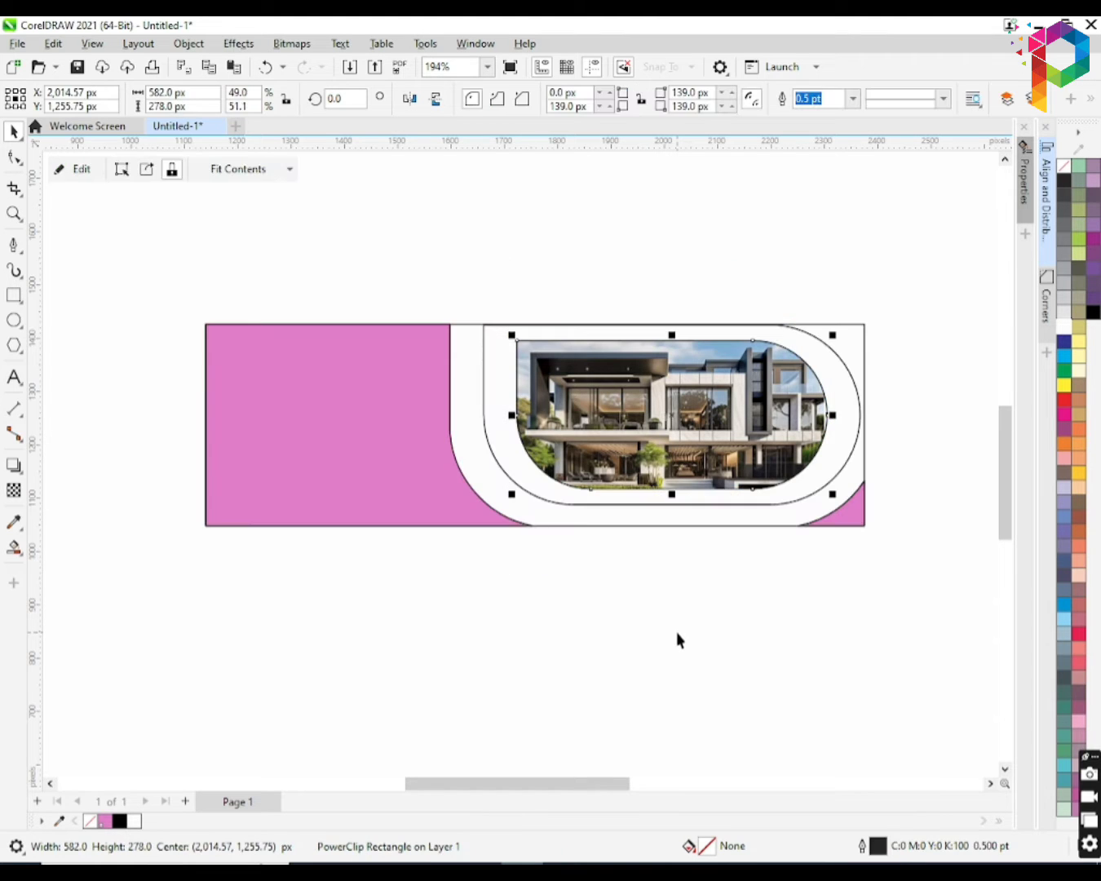
click(701, 618)
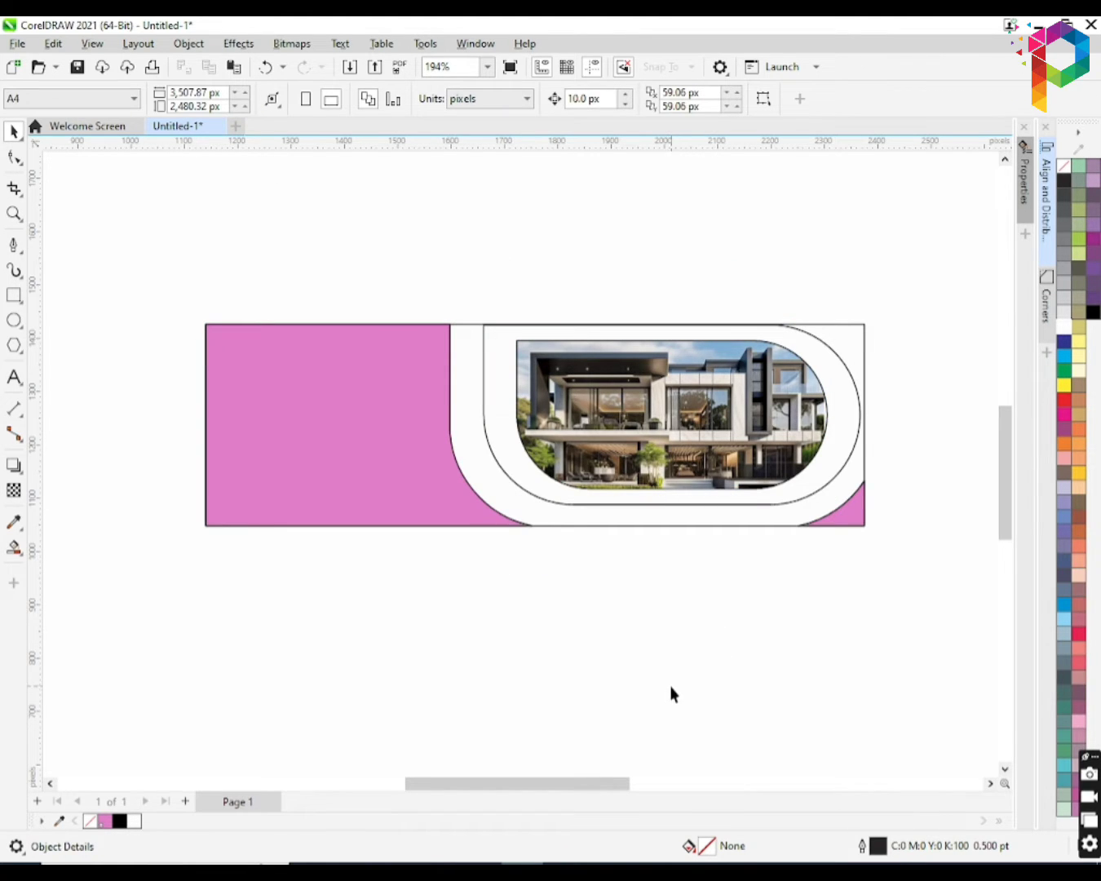
Sample the olive green from the ring around the circular photo into the document palette and apply it as the default graphic fill.
drag(590, 785, 551, 784)
click(57, 821)
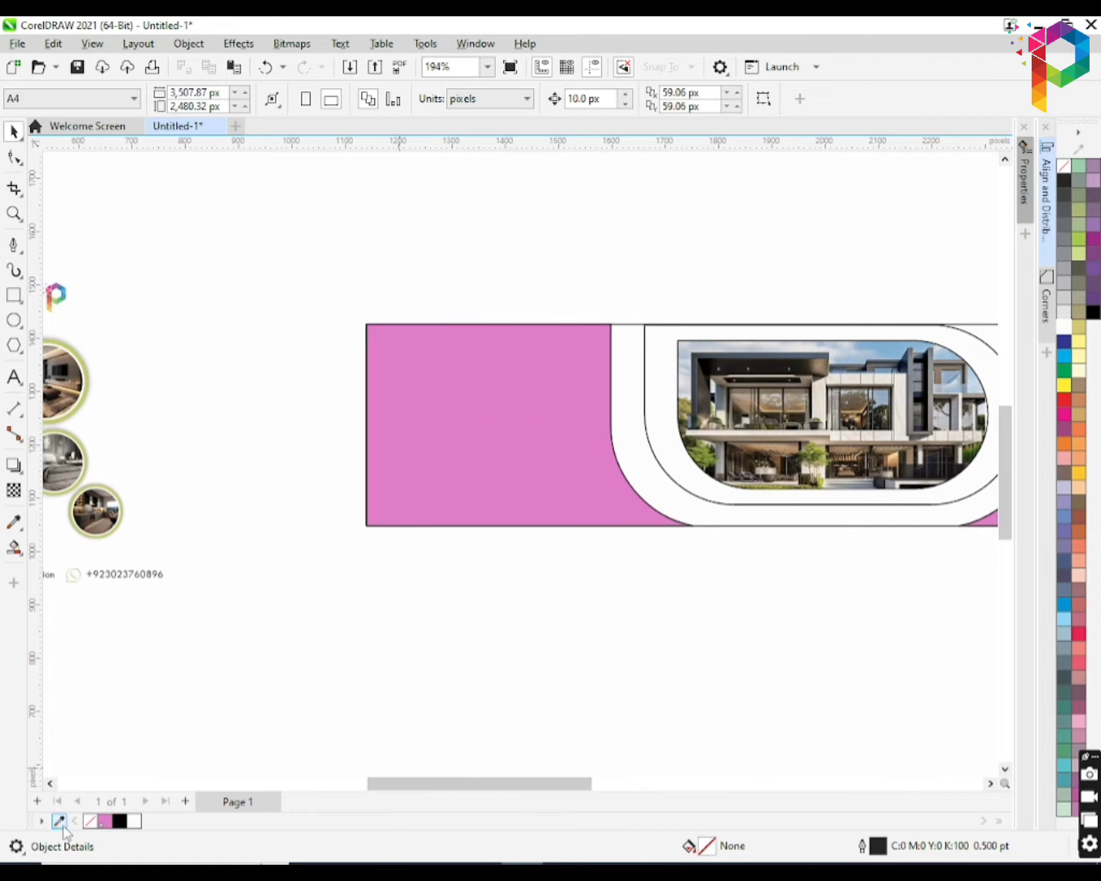
click(82, 406)
drag(408, 785, 469, 785)
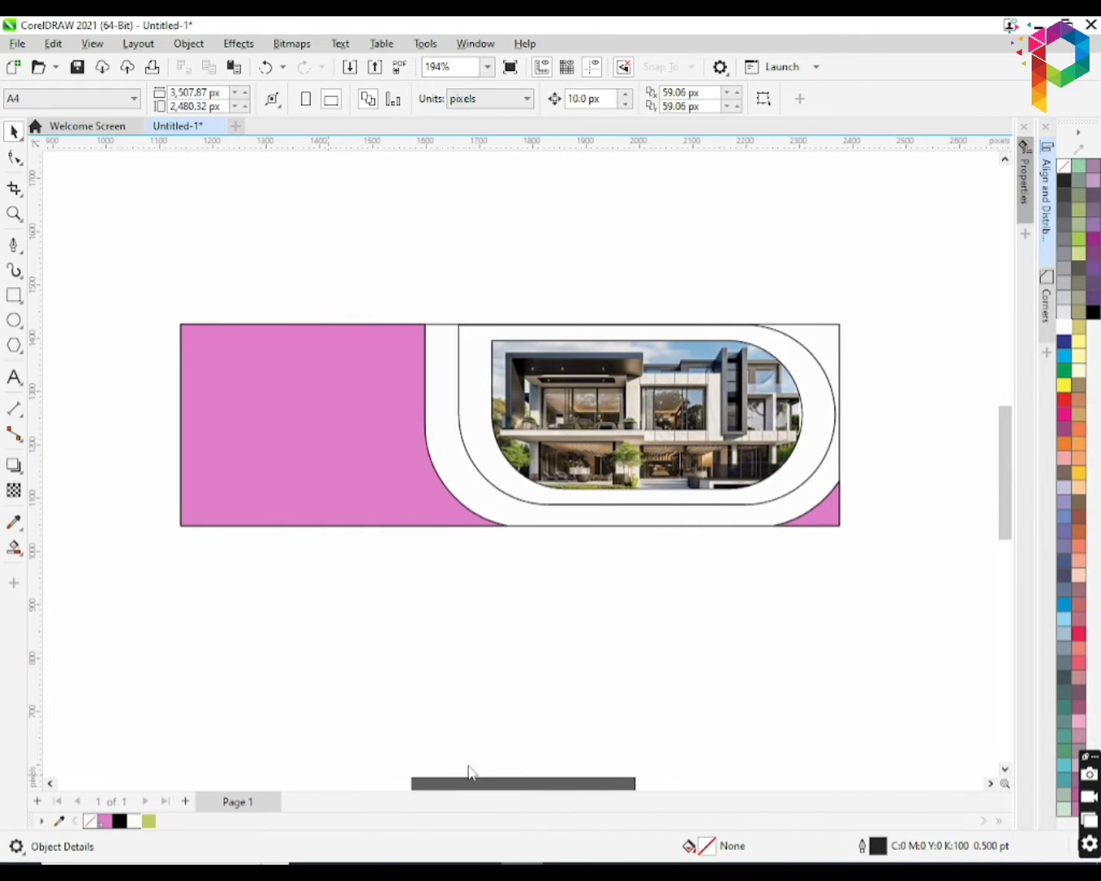
click(149, 820)
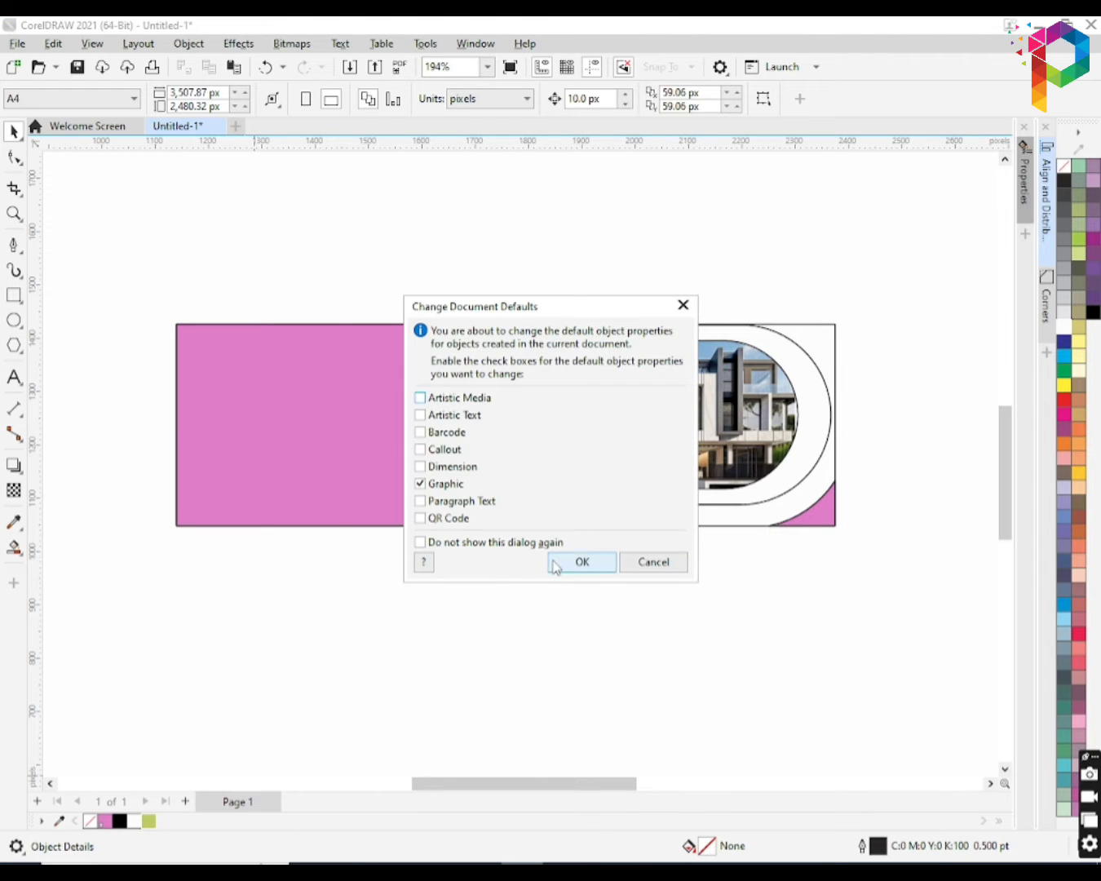
click(580, 562)
Fill the pink left panel and lower-right corner piece with olive green C27 M7 Y78 K0 and remove their outlines.
click(448, 500)
shift+click(829, 523)
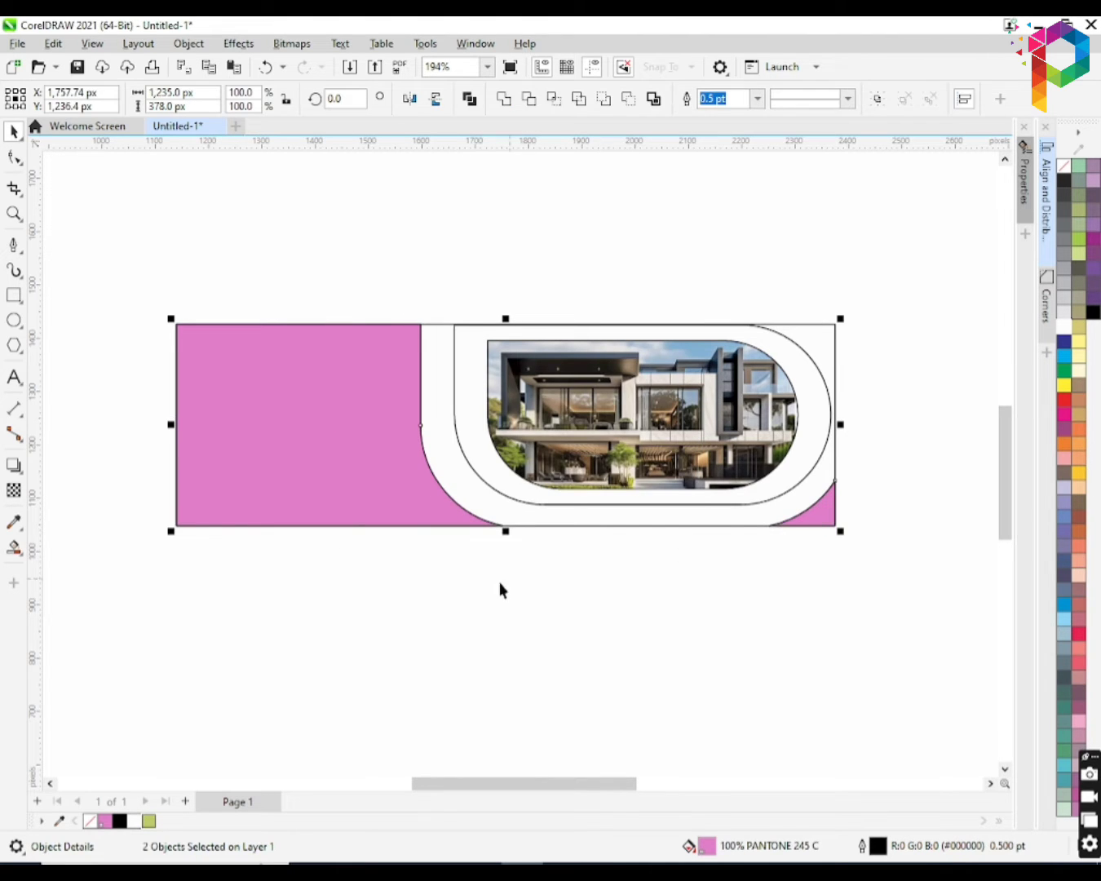
click(149, 820)
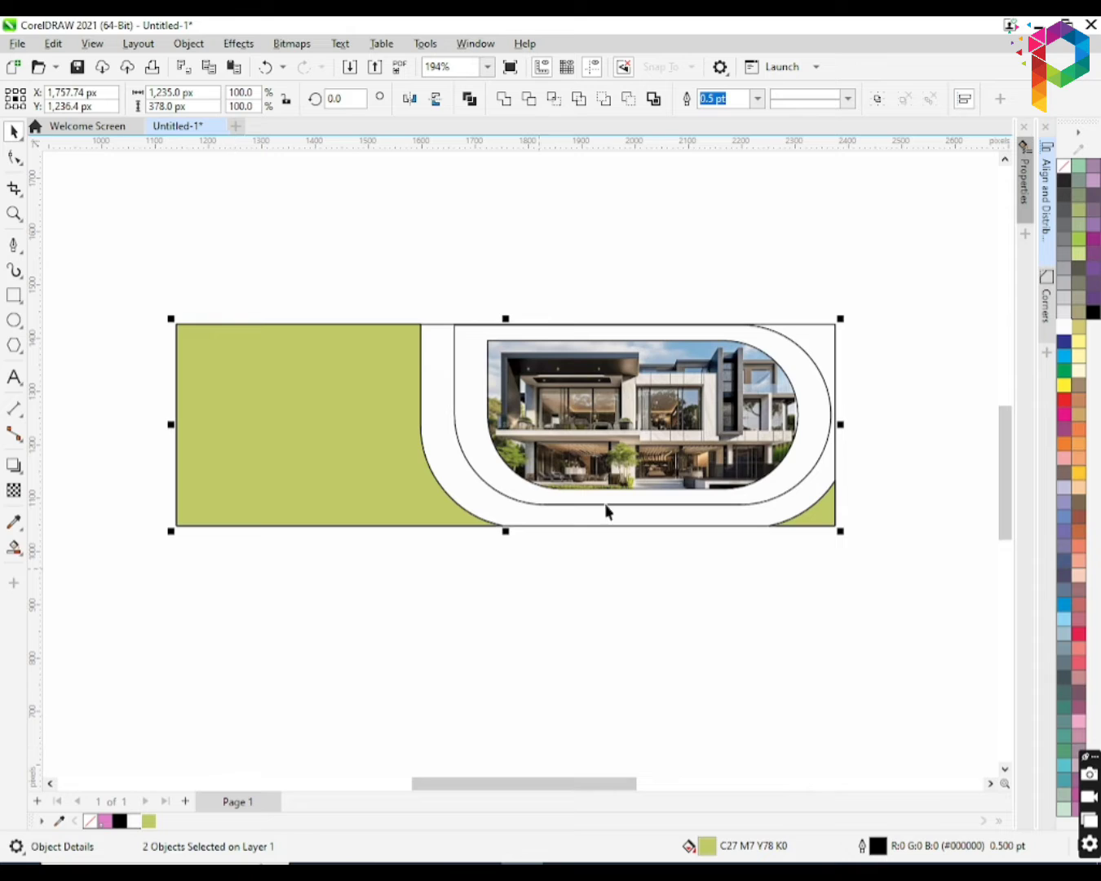
right_click(1063, 166)
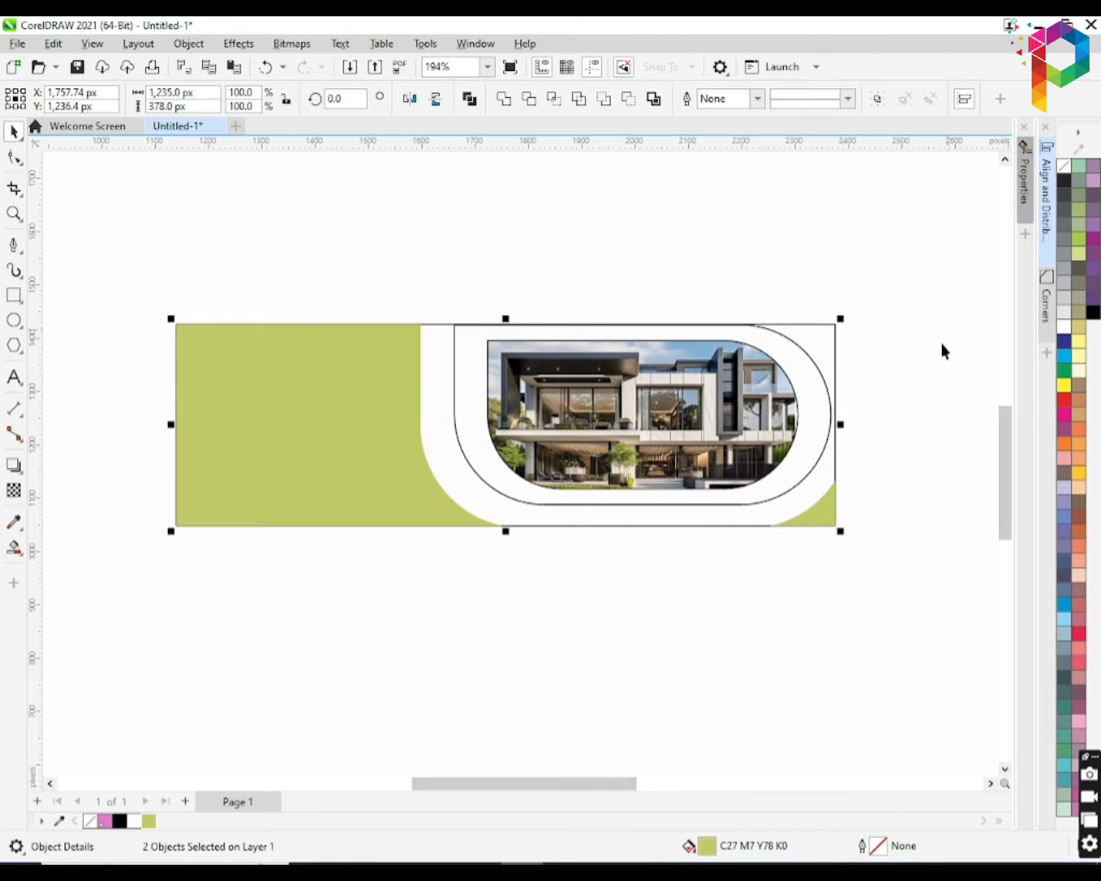
click(923, 381)
Fill the rounded shape surrounding the house photo with the sampled olive green and move it one level back, behind the photo.
click(802, 484)
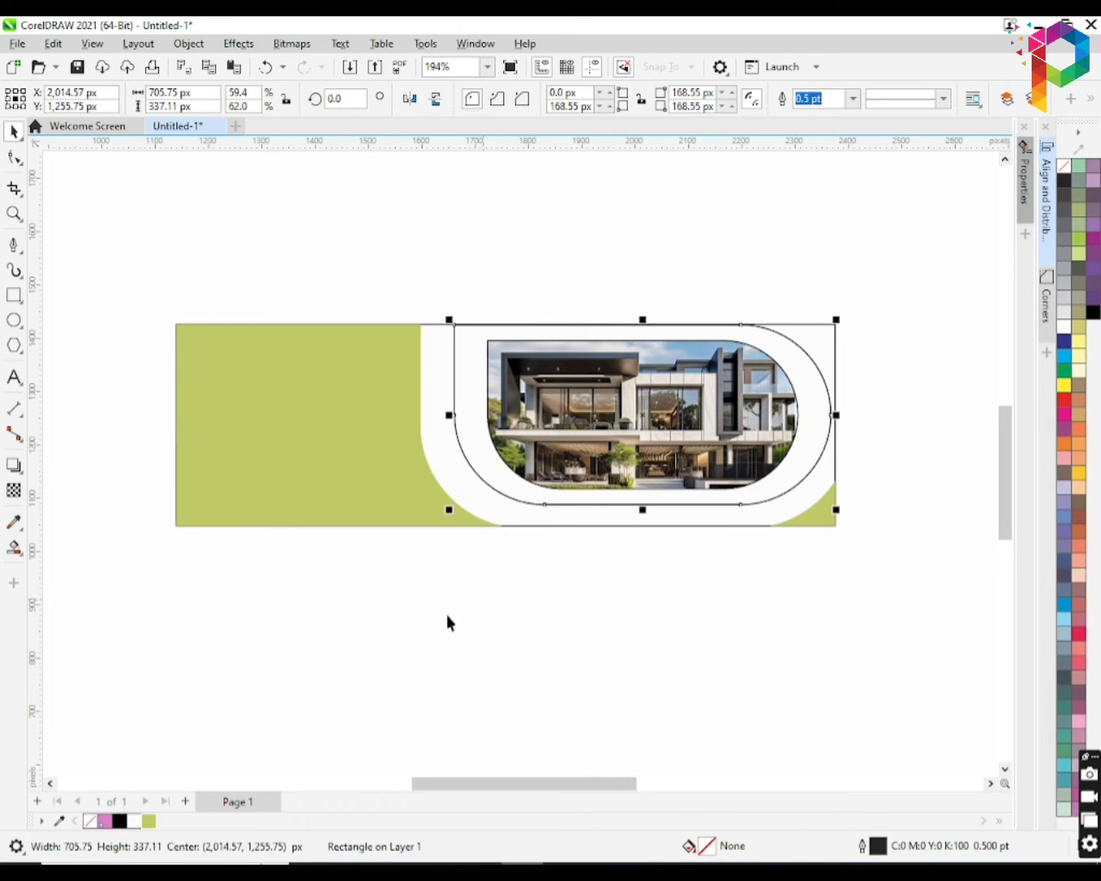
click(149, 820)
click(350, 695)
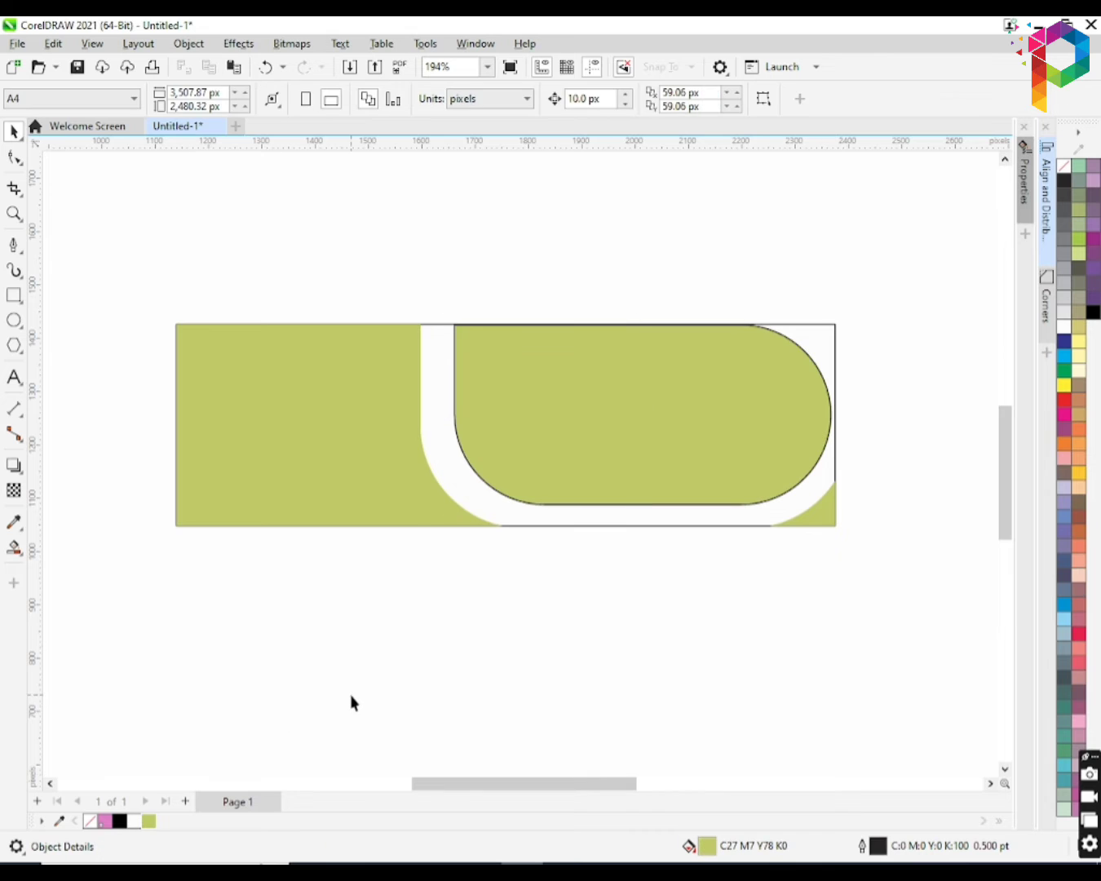
click(622, 405)
key(ctrl+Page_Down)
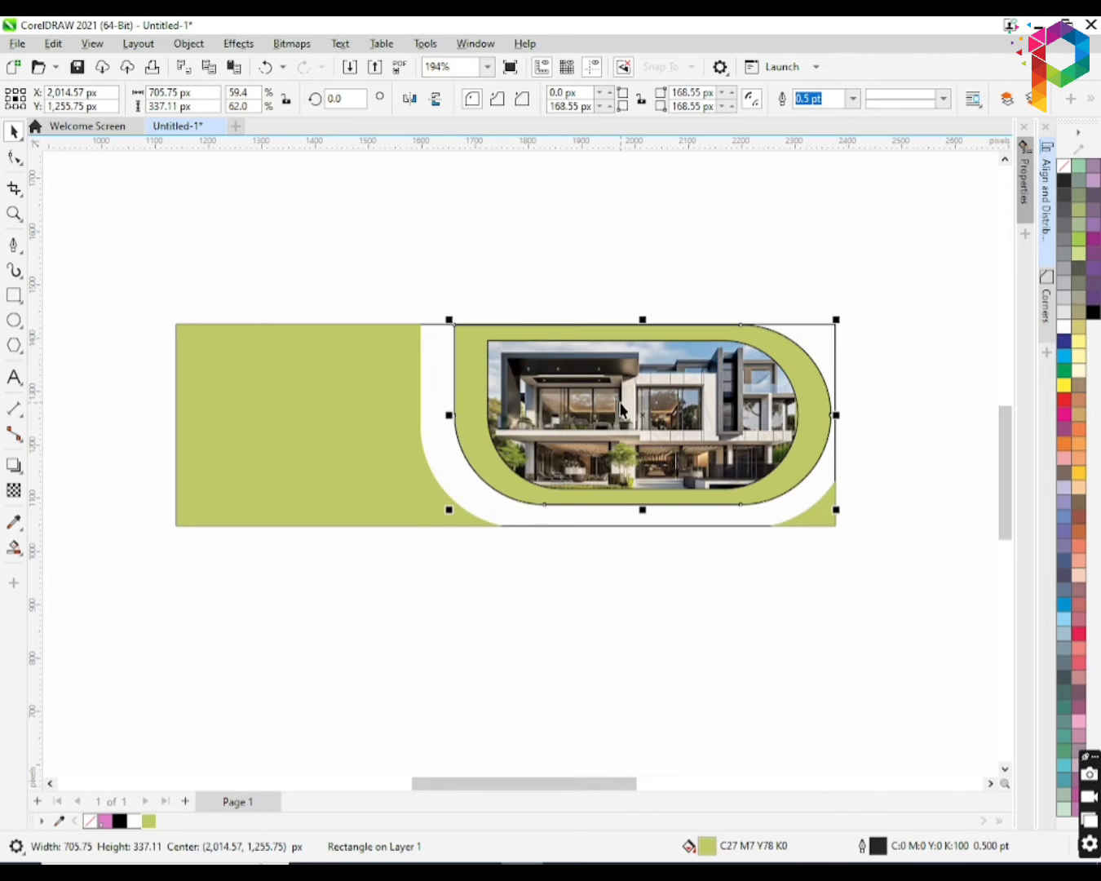
Remove the outlines from the house photo and the olive rounded frame behind it.
drag(904, 291, 411, 511)
right_click(1065, 165)
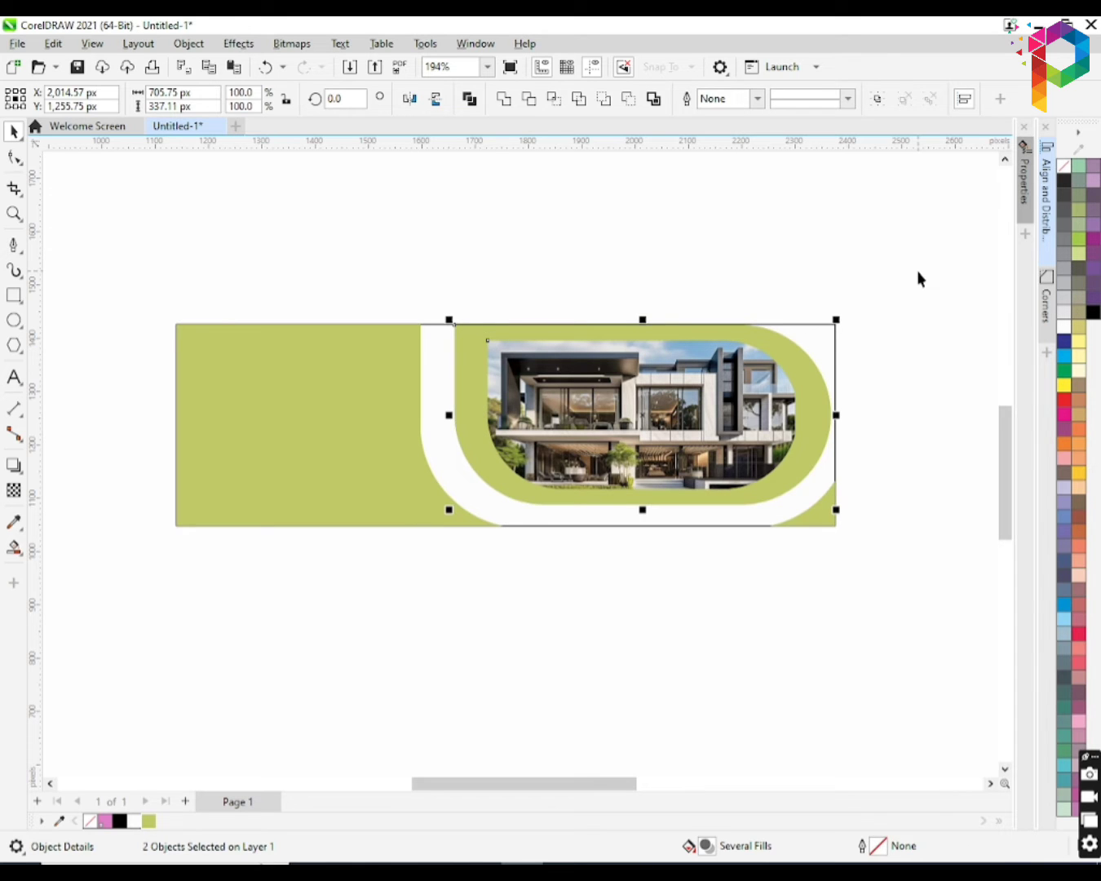
click(744, 439)
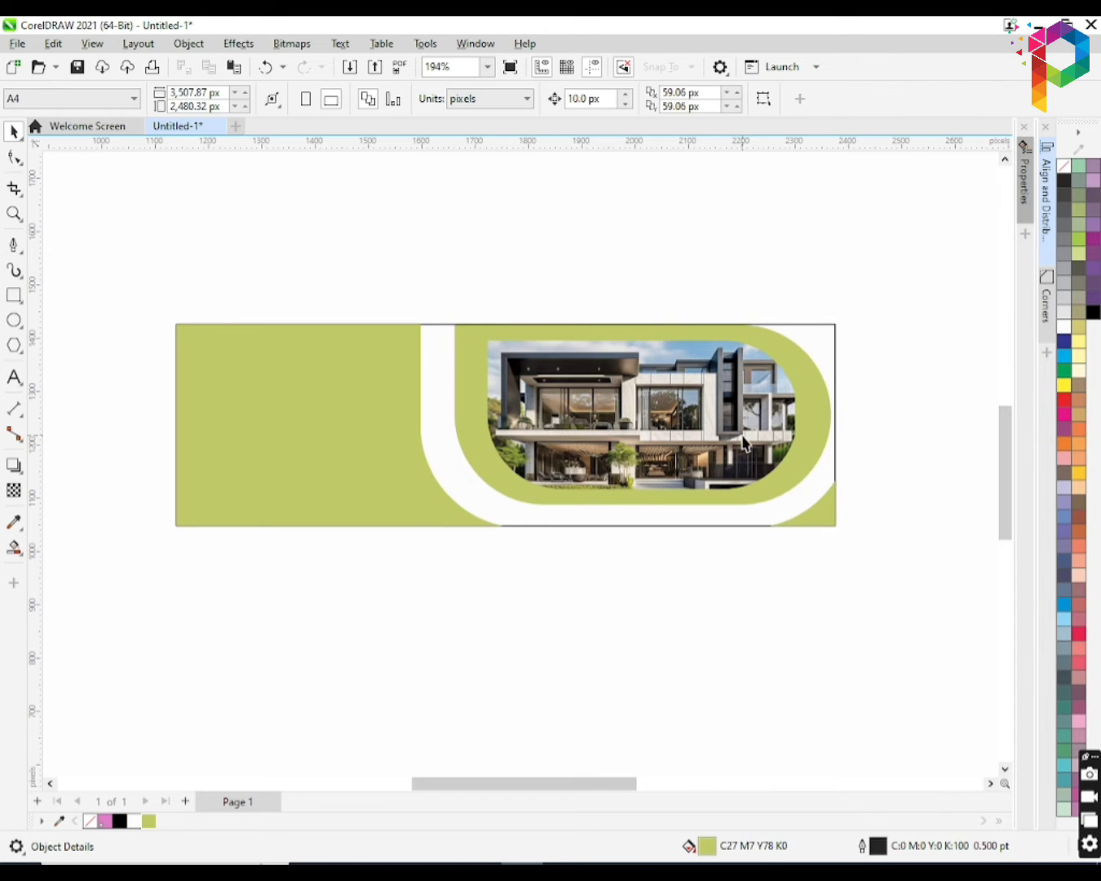
Add a Multiply drop shadow around the house photo with feathering 12 and opacity 60.
click(14, 465)
drag(646, 417, 700, 482)
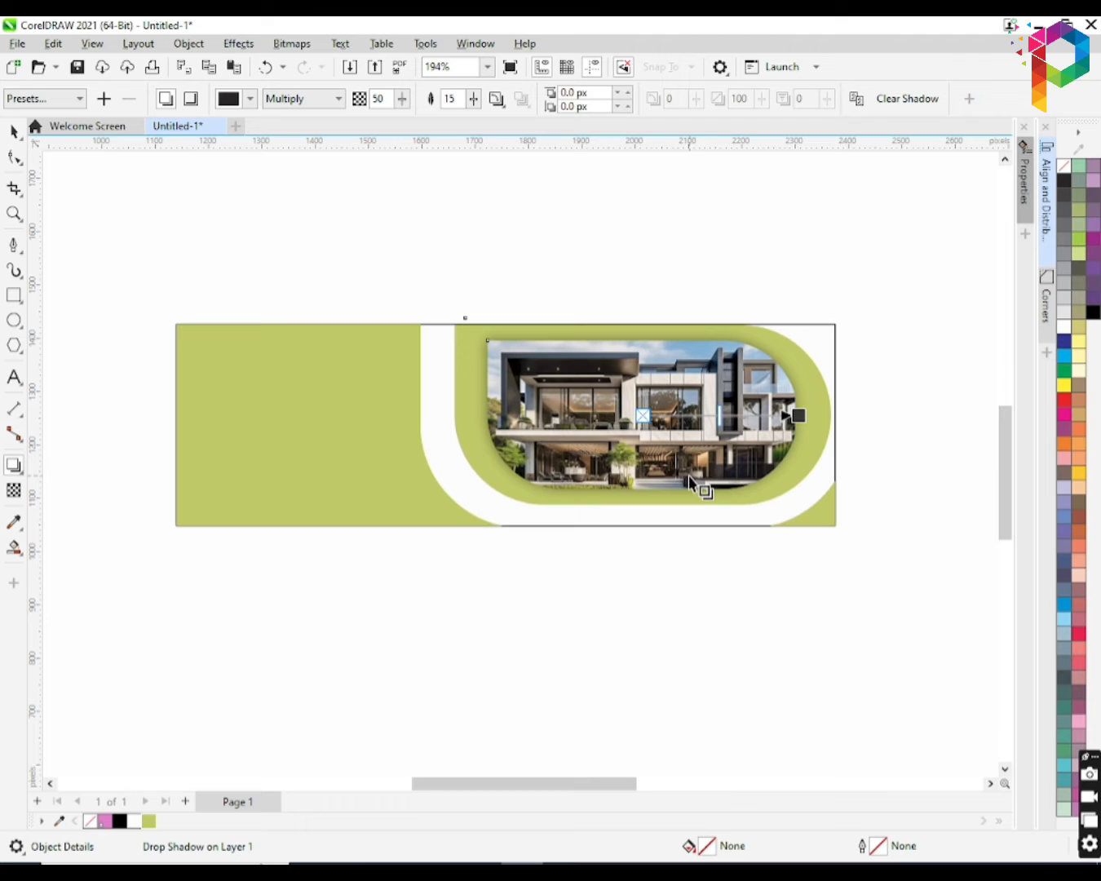
text(12)
drag(387, 99, 371, 100)
text(60)
key(Return)
Group the house photo, its shadow and the olive rounded frame, and deselect everything.
key(space)
click(490, 512)
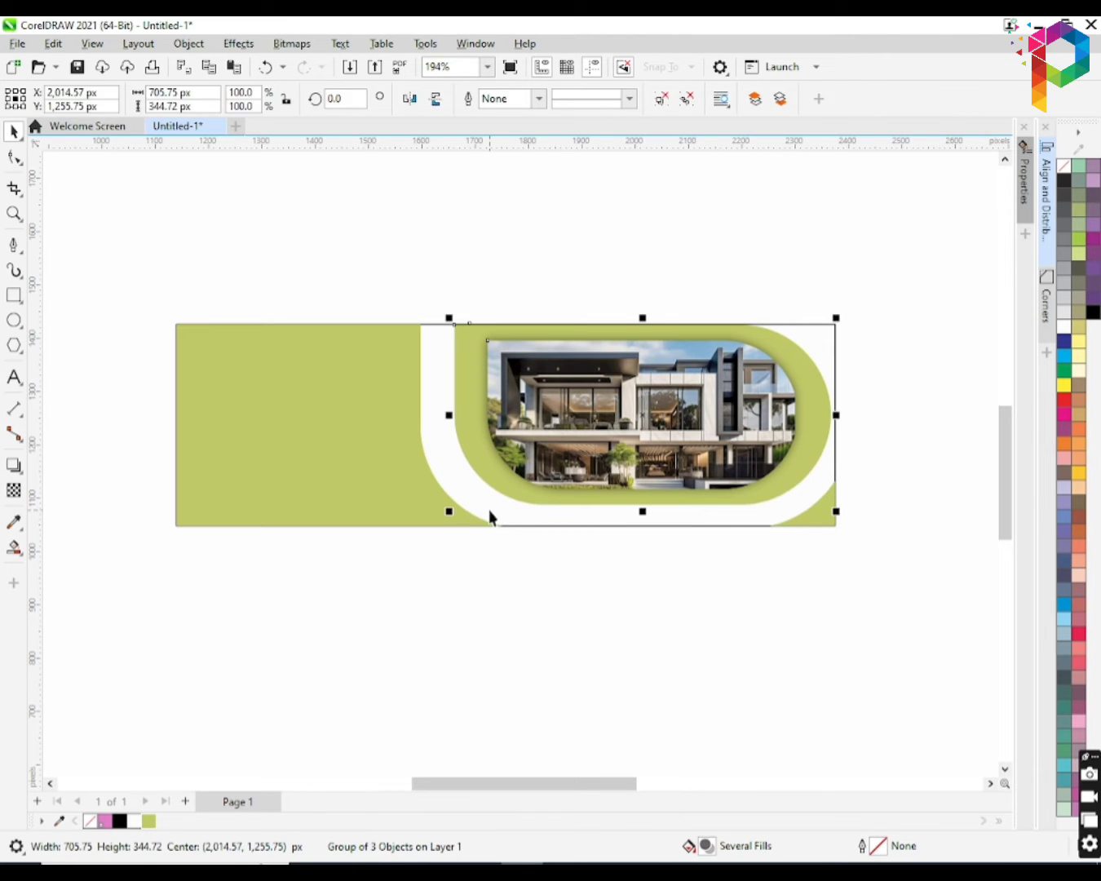
key(Escape)
click(488, 511)
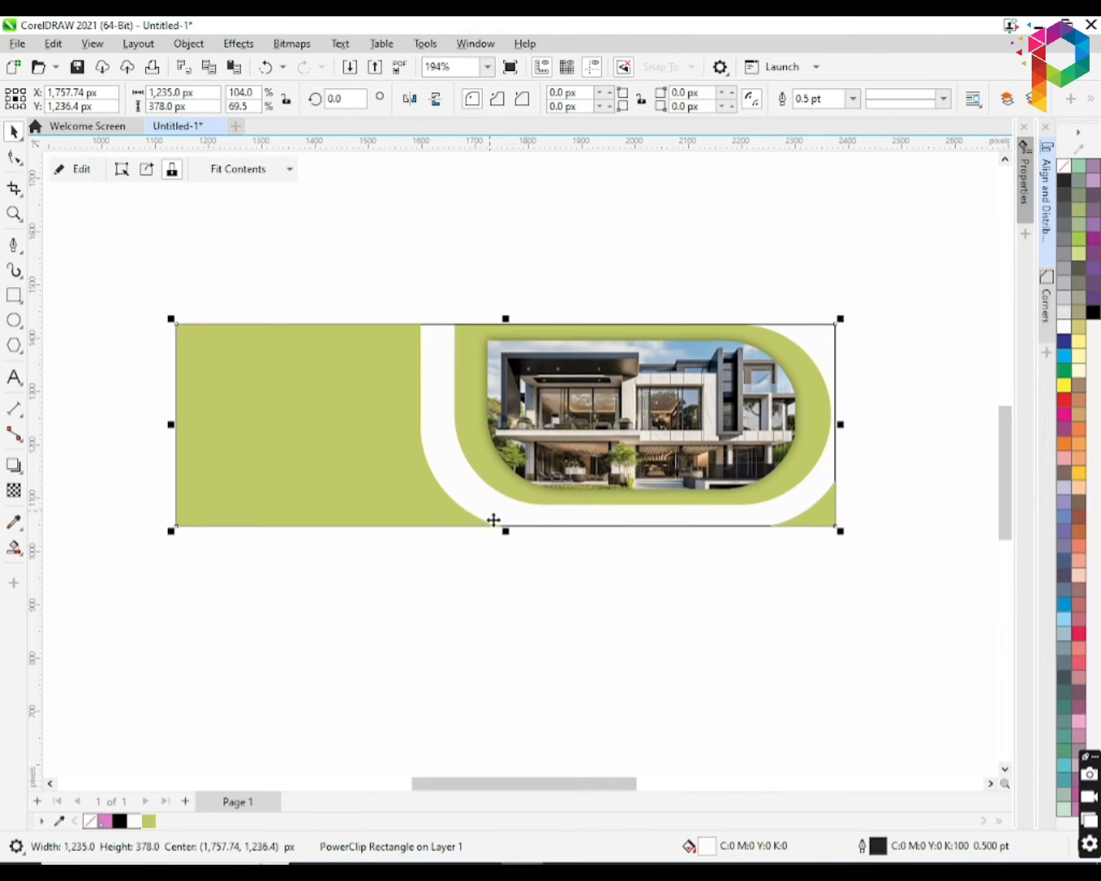
click(564, 579)
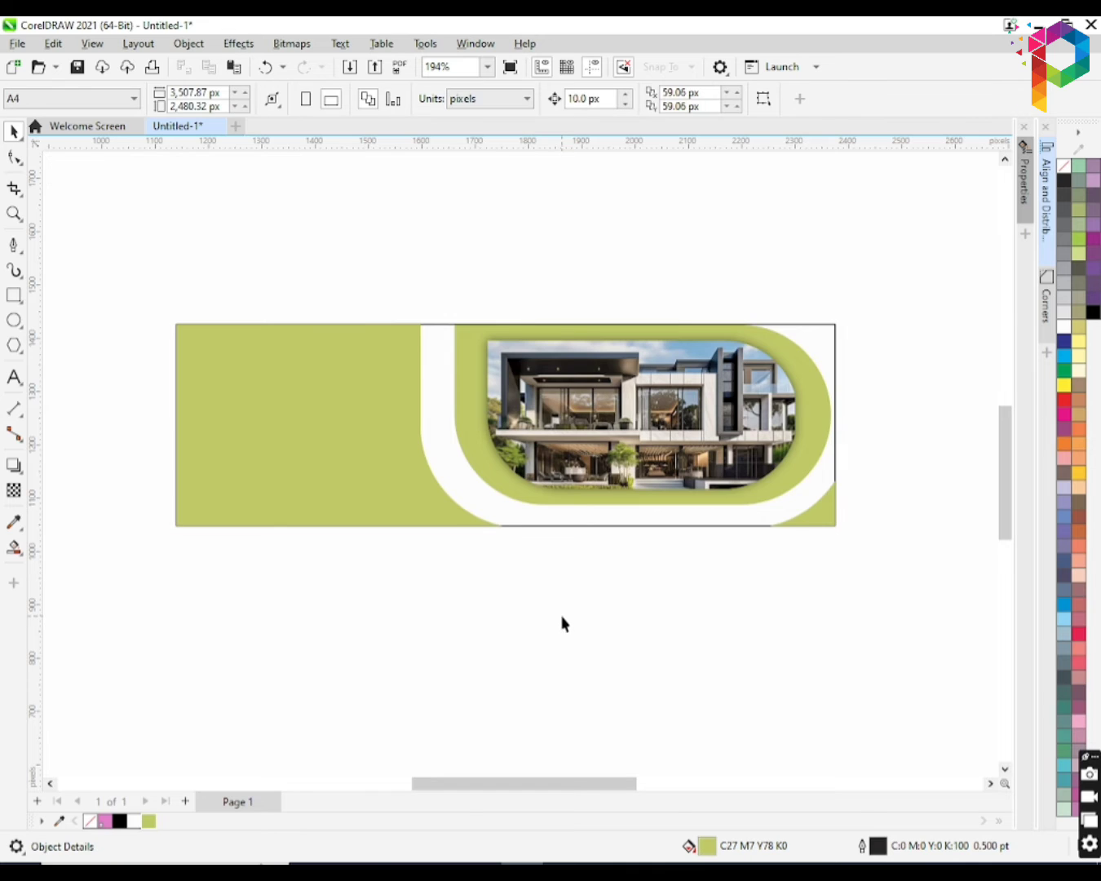
Add the text "Modern" in the BeautyHeart font, place it on the olive left panel and duplicate it just below.
click(14, 377)
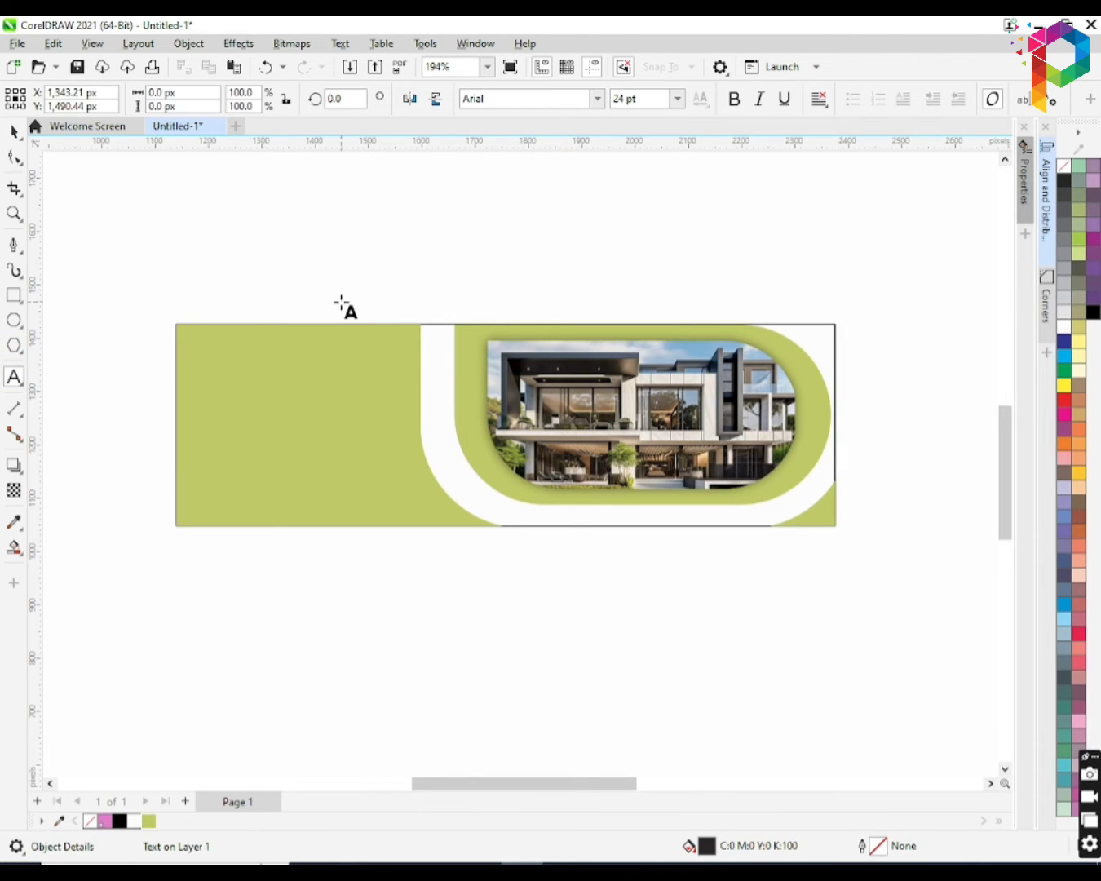
text(Modern)
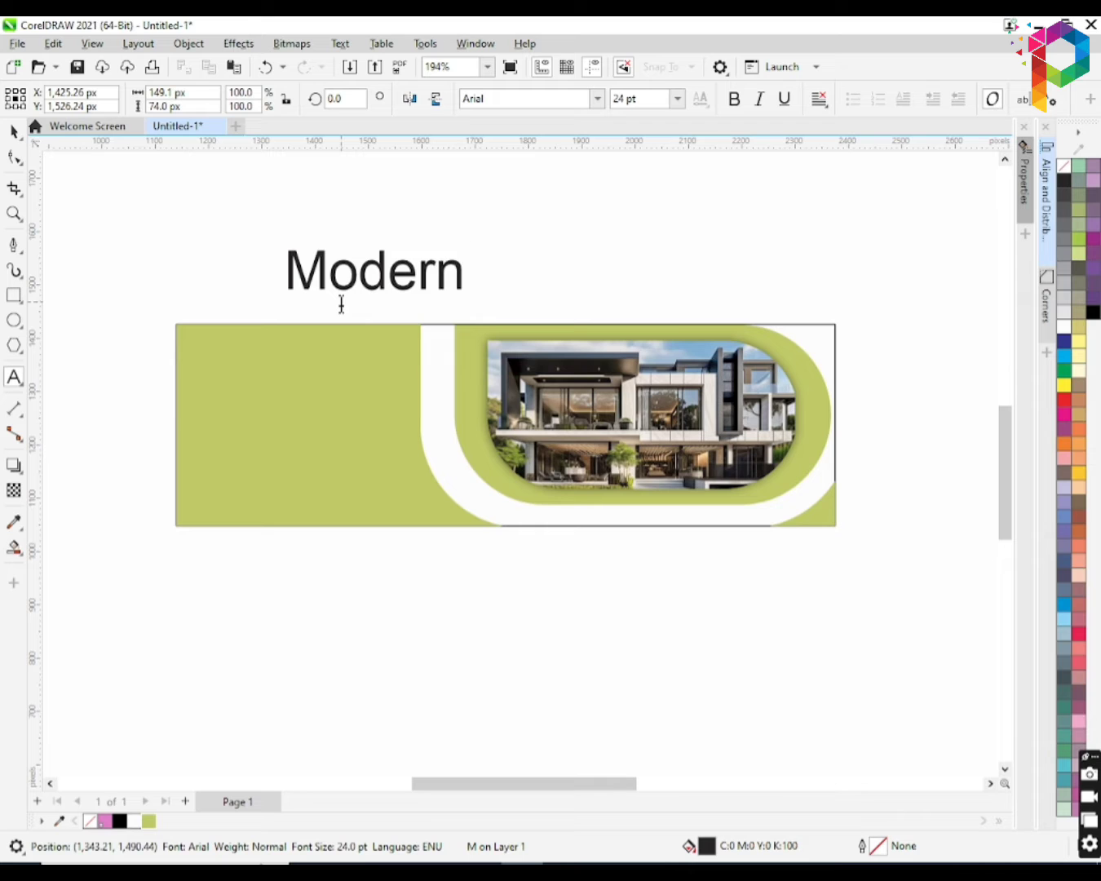
key(ctrl+space)
click(598, 99)
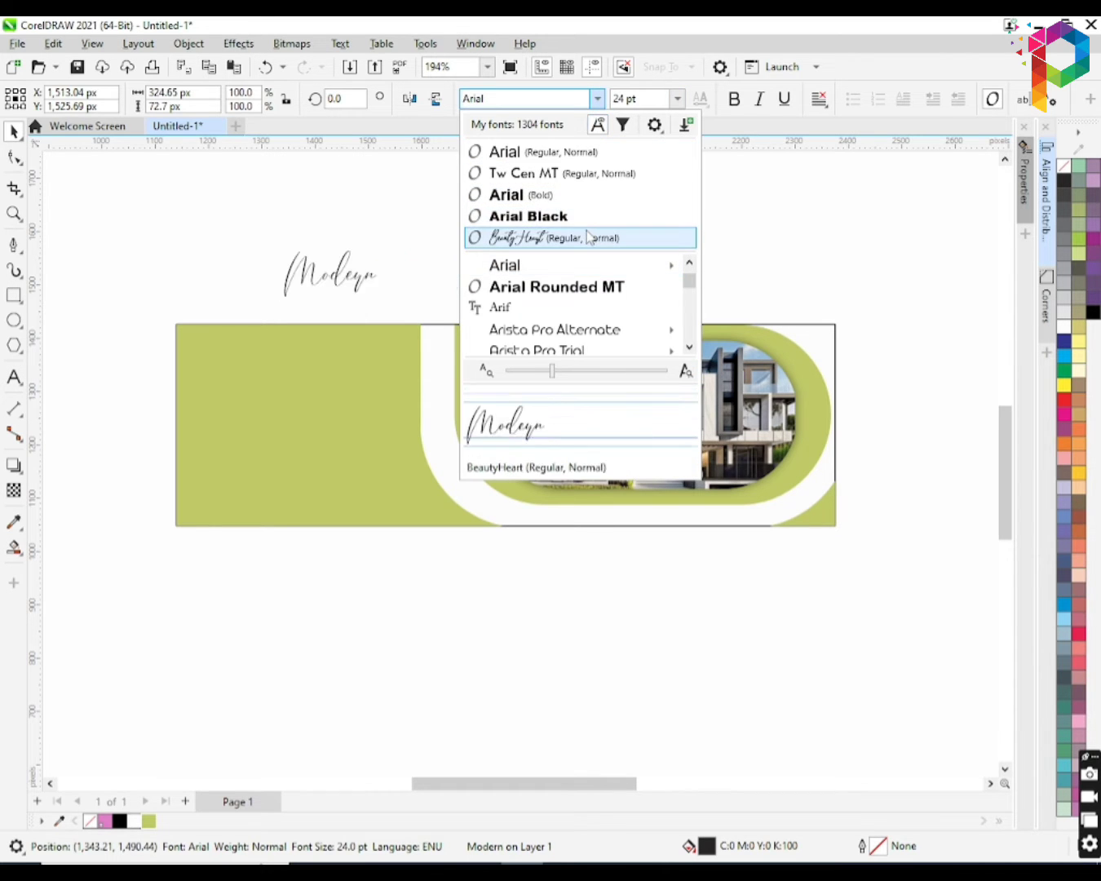
click(590, 238)
drag(331, 276, 285, 417)
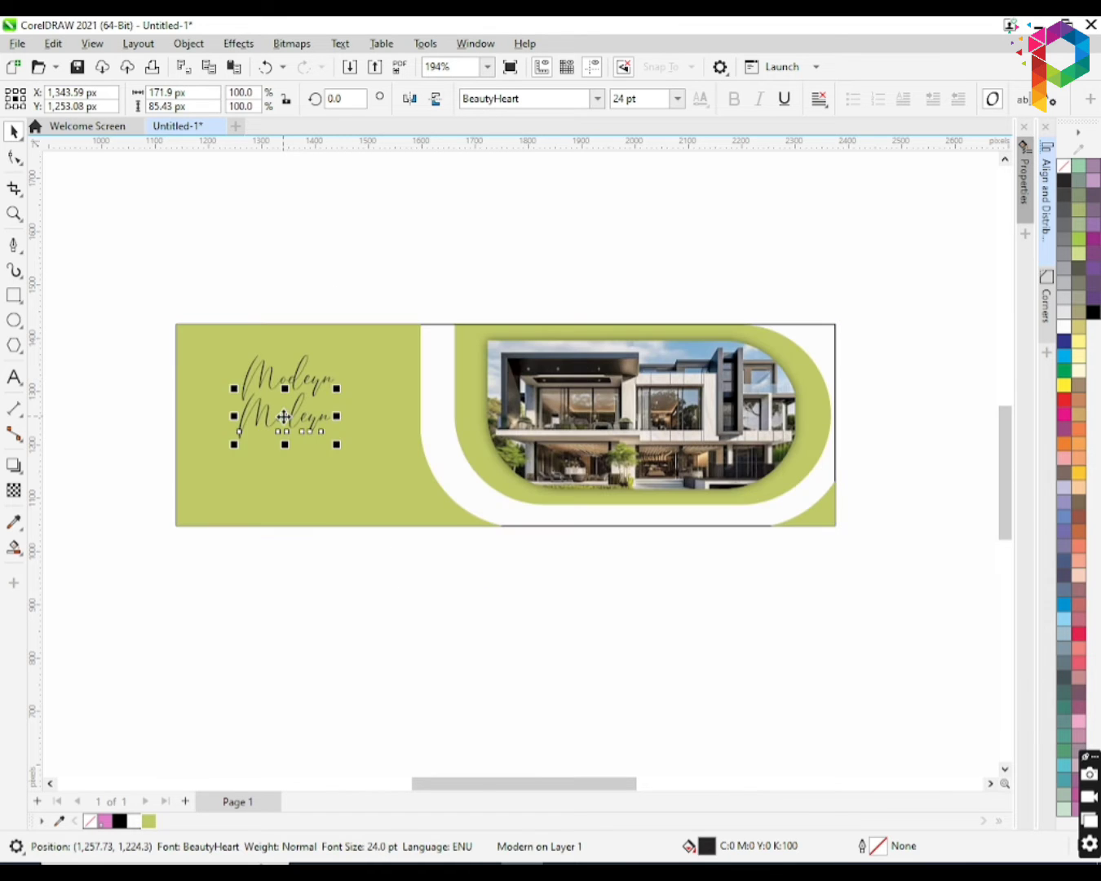
Replace the copied text with "House" above "For Sell", set in Arial Black at 15.975 pt, centred beneath "Modern".
key(F8)
key(ctrl+a)
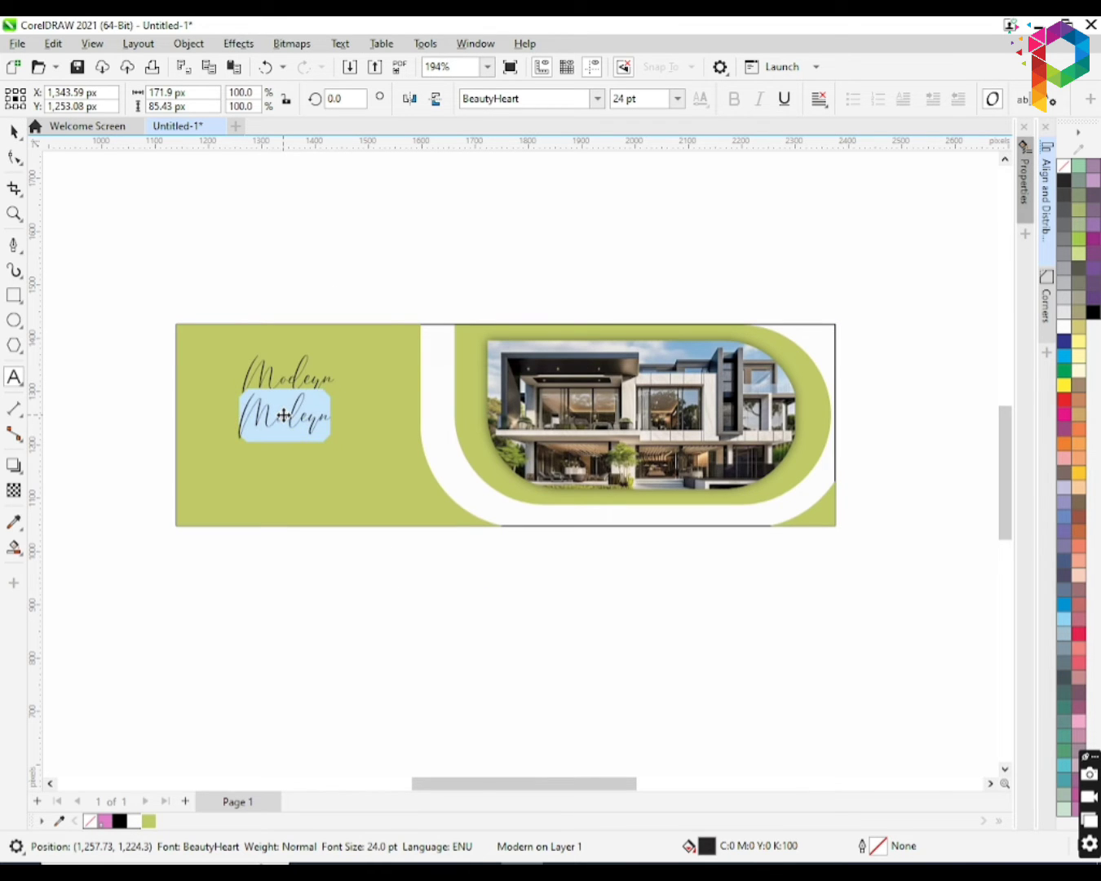
text(House)
key(Return)
text(For Sell)
key(ctrl+space)
click(598, 99)
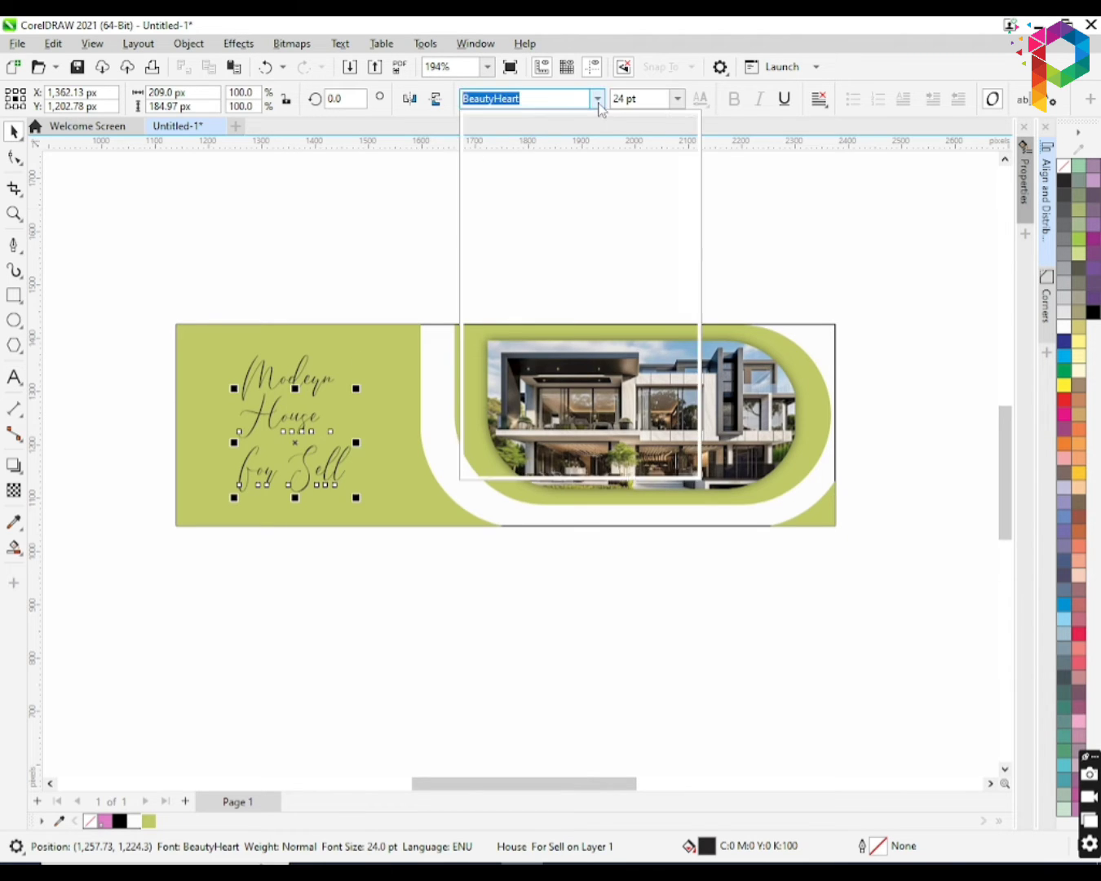
click(575, 237)
drag(331, 423, 327, 425)
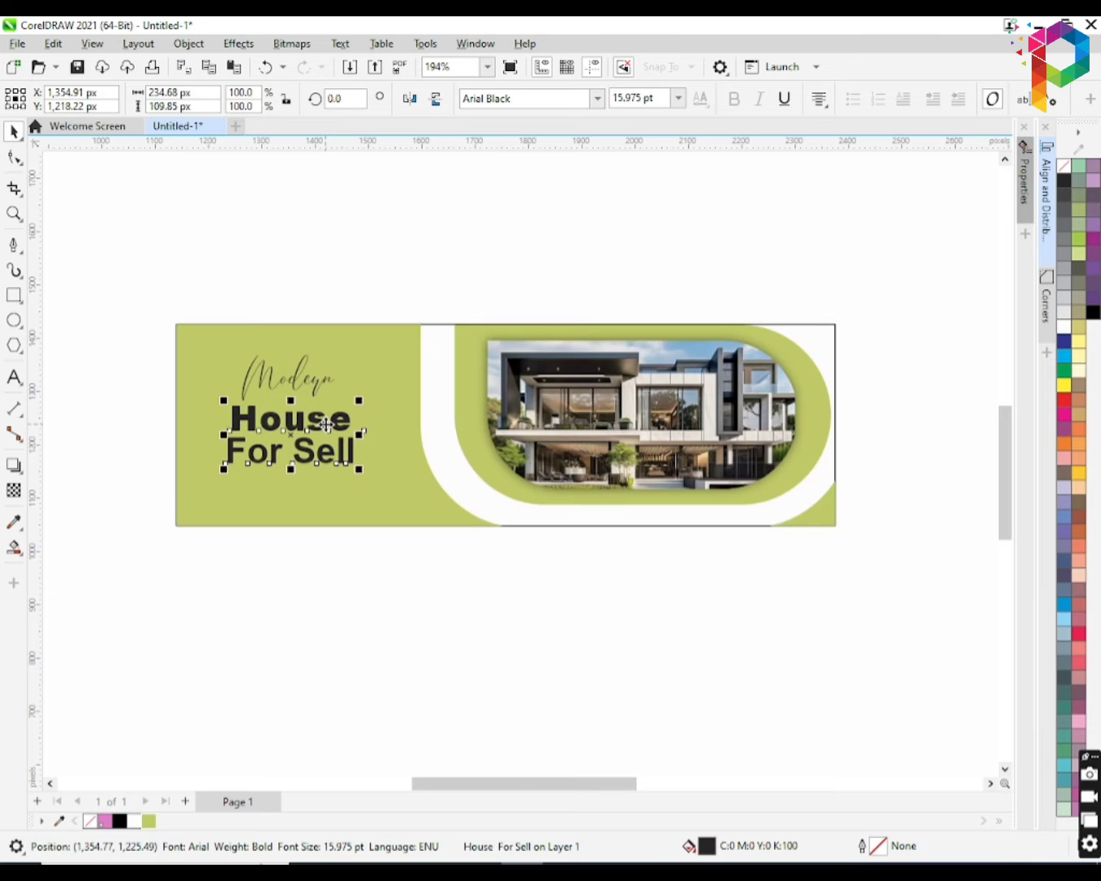
Align the horizontal centres of "Modern" and the "House For Sell" text, and nudge the lower text up 10 px.
scroll(327, 424, up, 1)
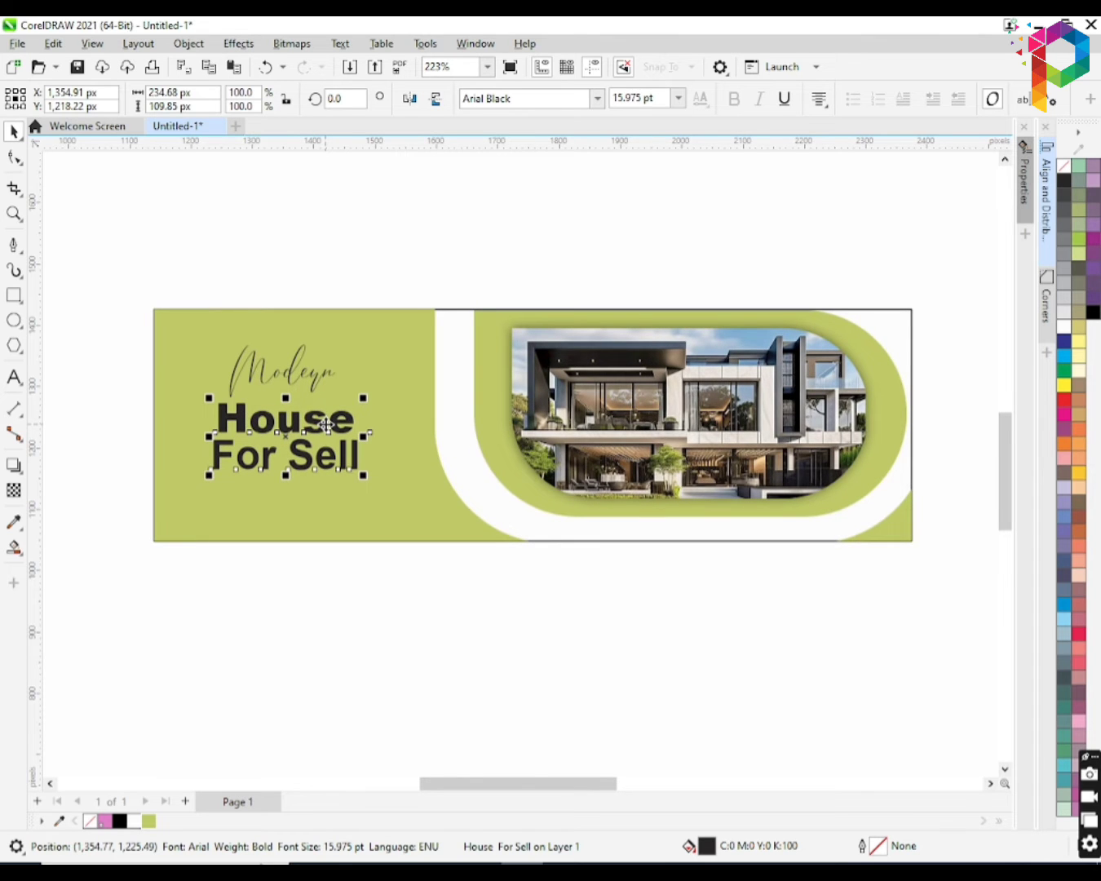
scroll(326, 425, up, 1)
drag(463, 787, 467, 788)
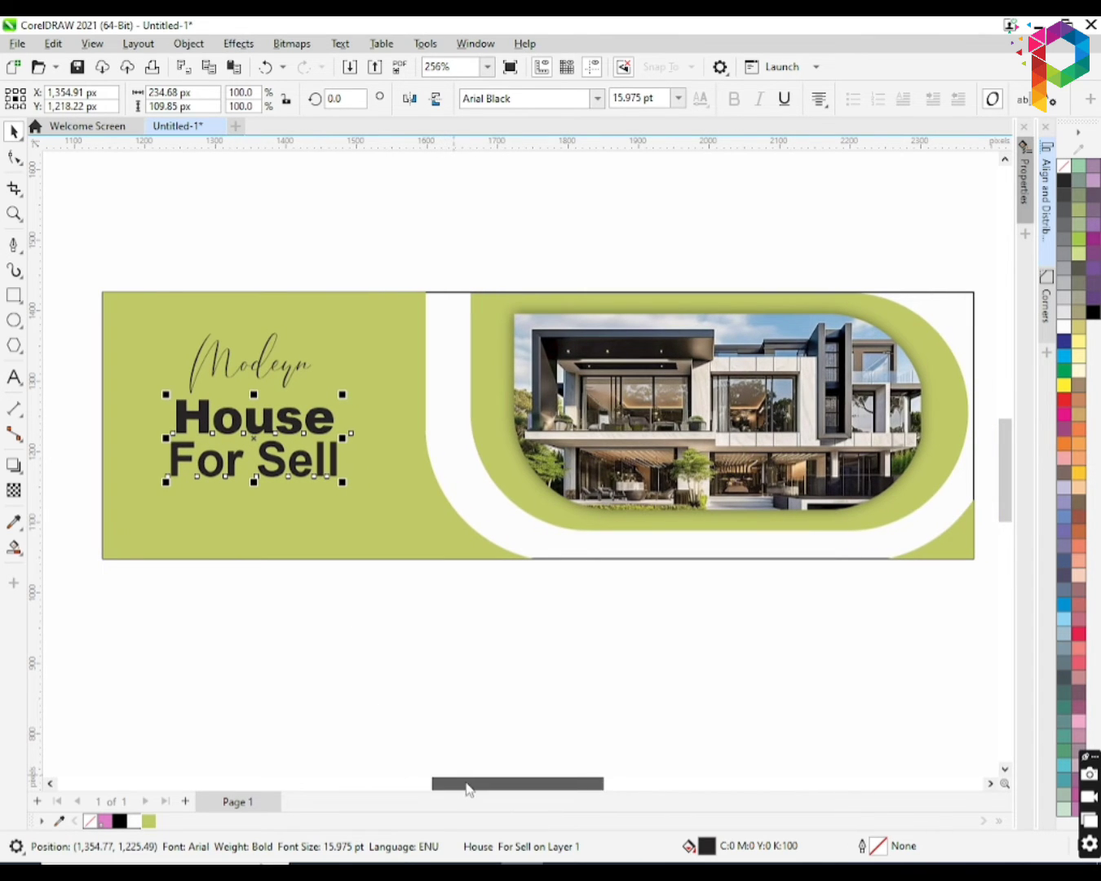
shift+click(288, 374)
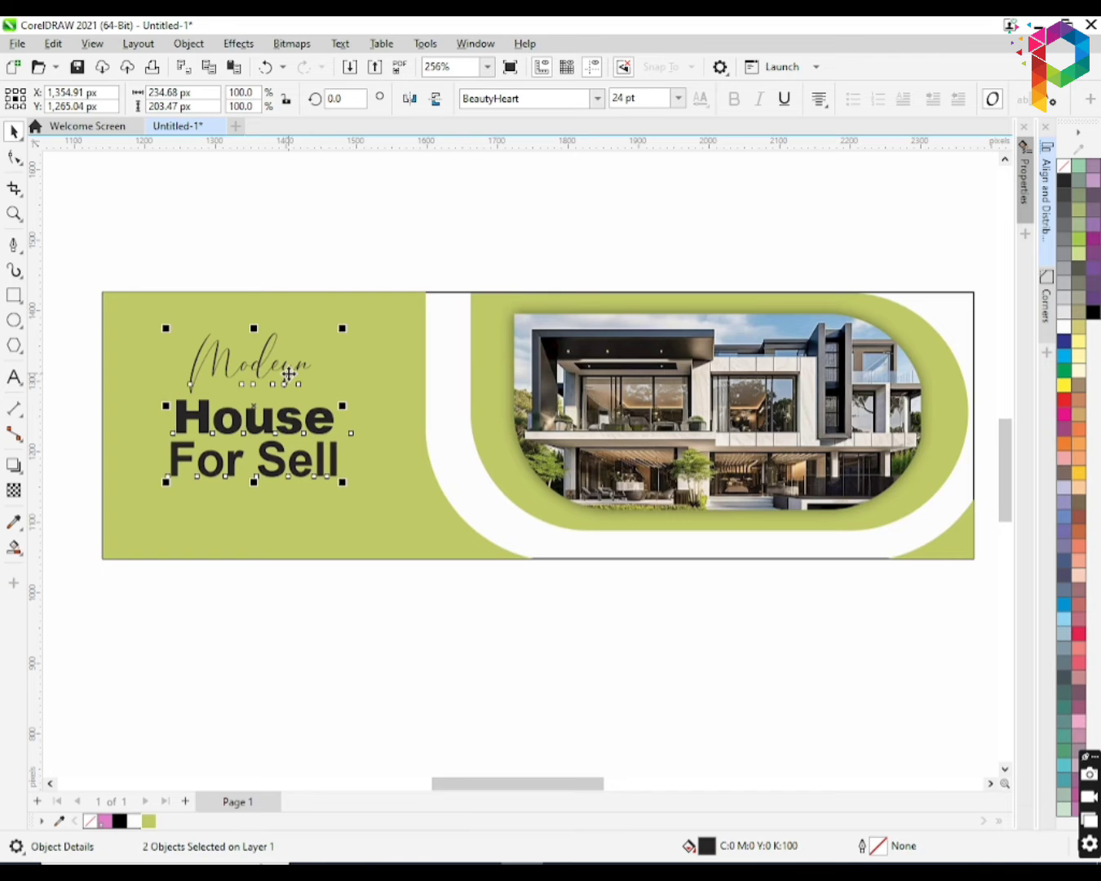
key(c)
click(300, 274)
click(290, 424)
key(Up)
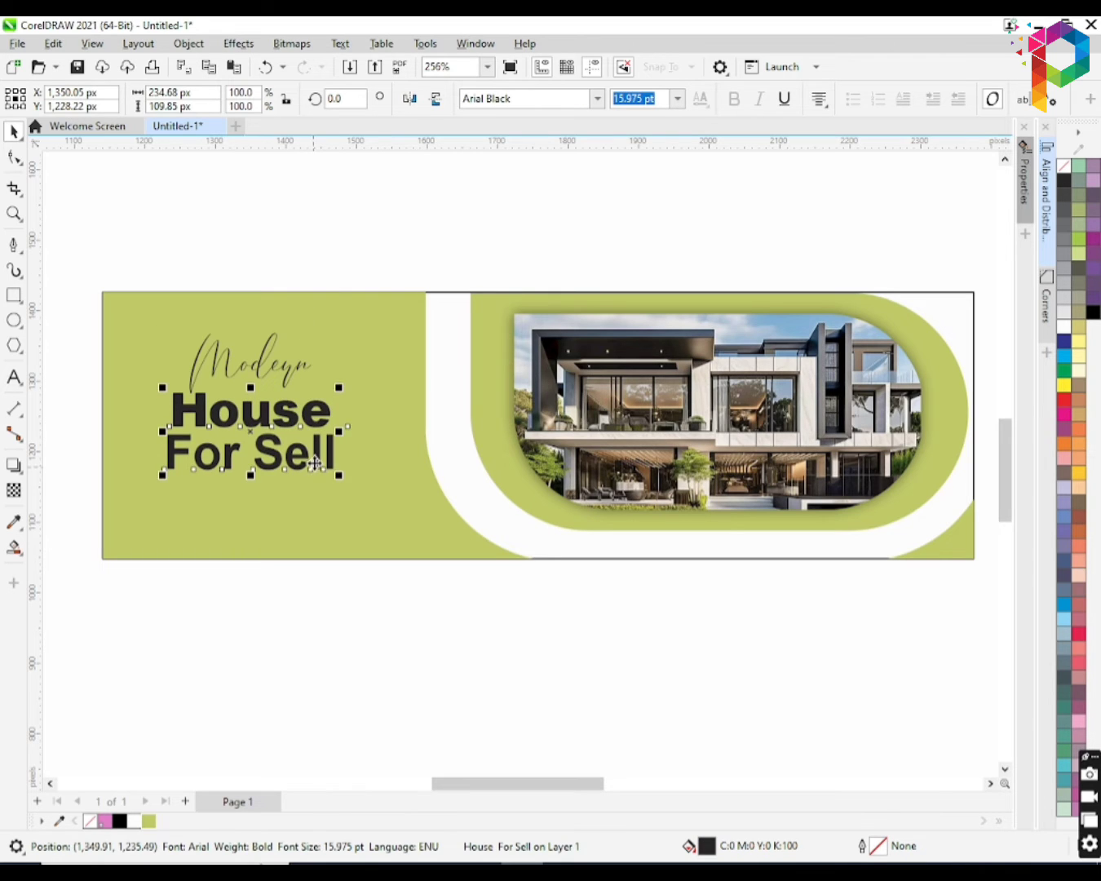
Fill "Modern" with white and nudge it down 40 px to overlap "House", centred horizontally on that text.
click(286, 372)
click(133, 822)
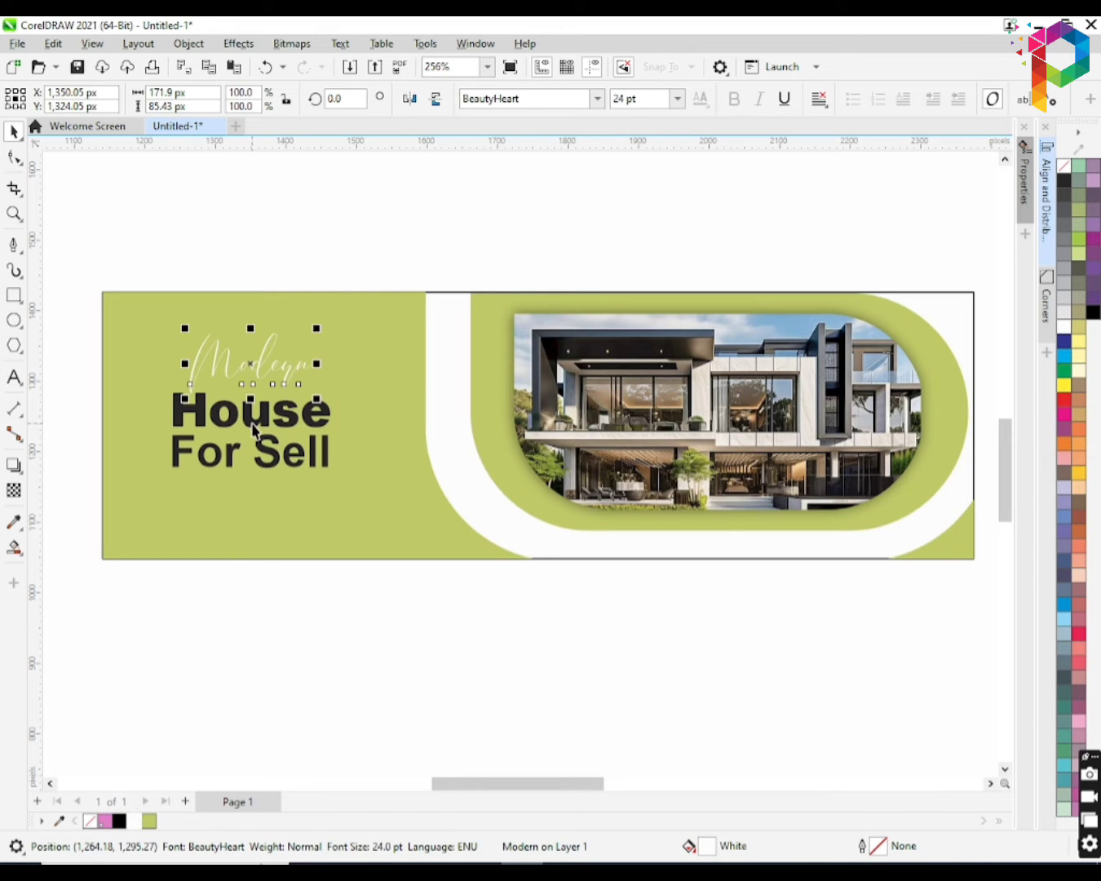
key(Down)
key(Down)
key(Down)
key(Down)
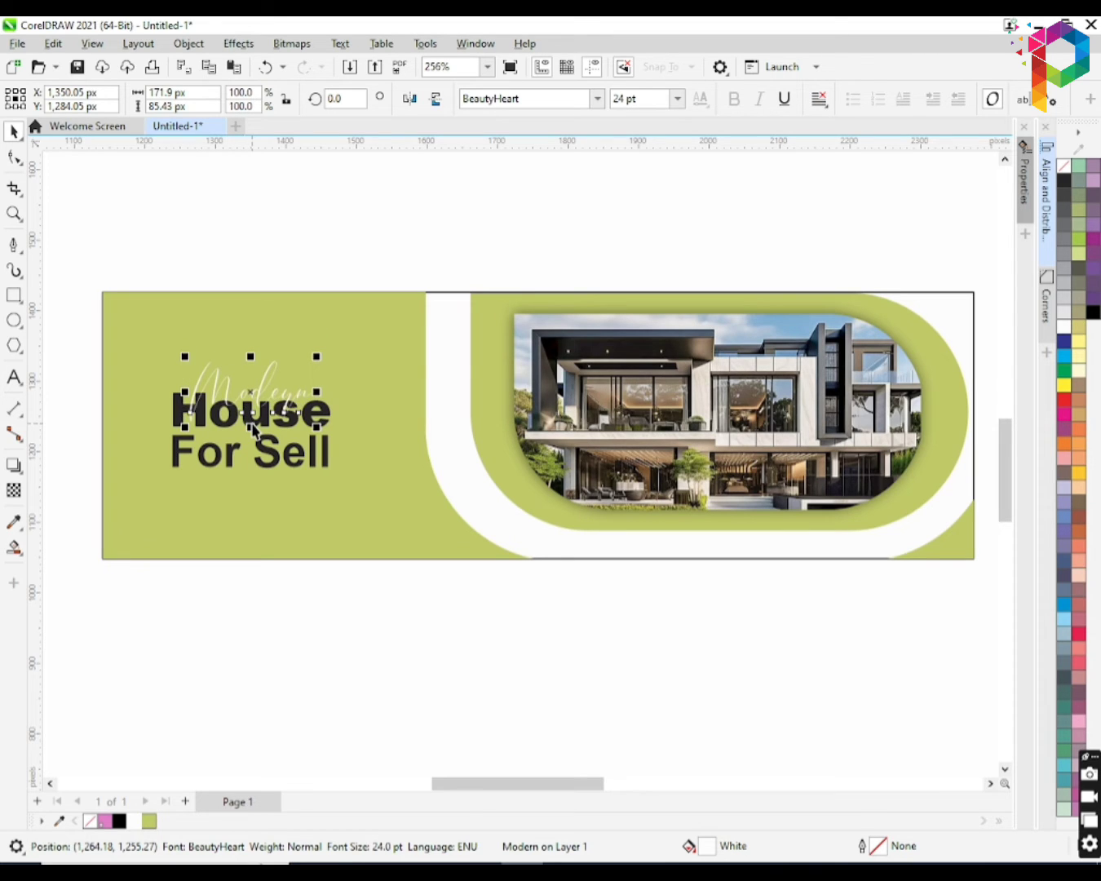
shift+click(261, 445)
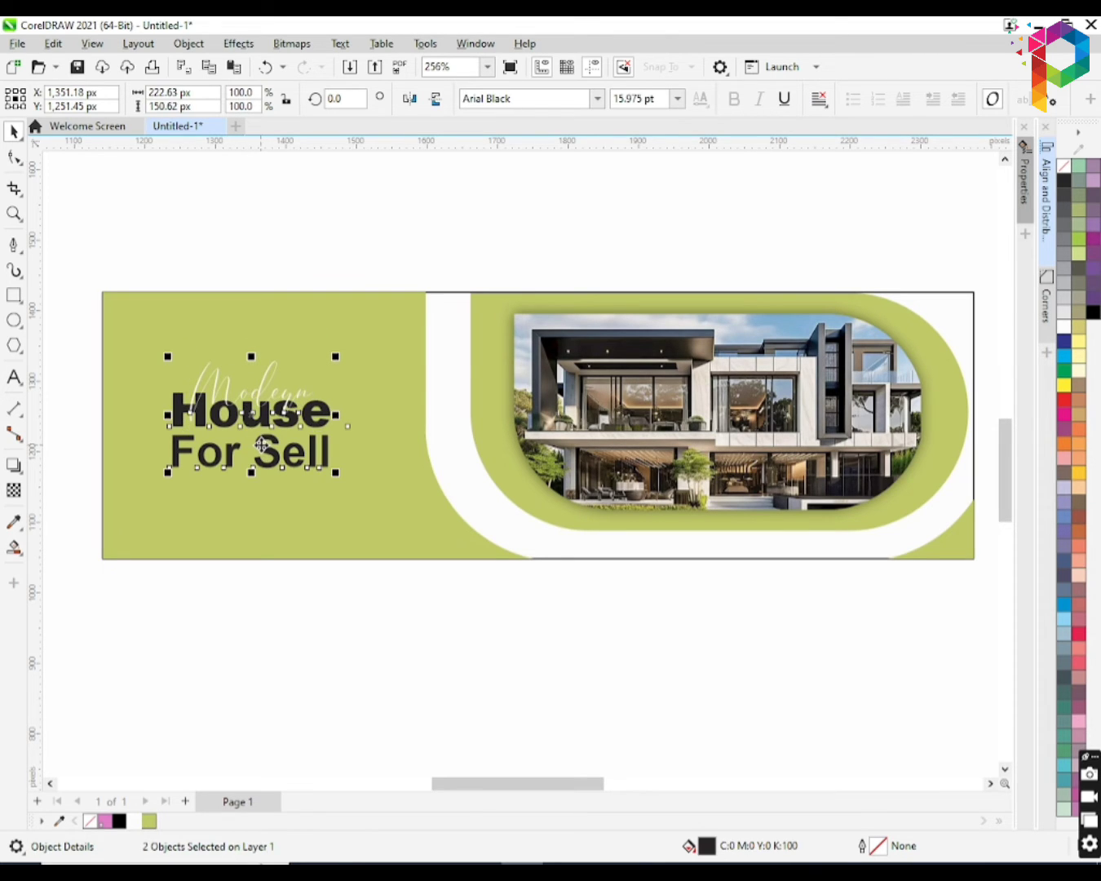
click(315, 276)
Give "Modern" a small-offset Multiply drop shadow with opacity 50 and feathering 3, plus a white hairline outline.
click(261, 400)
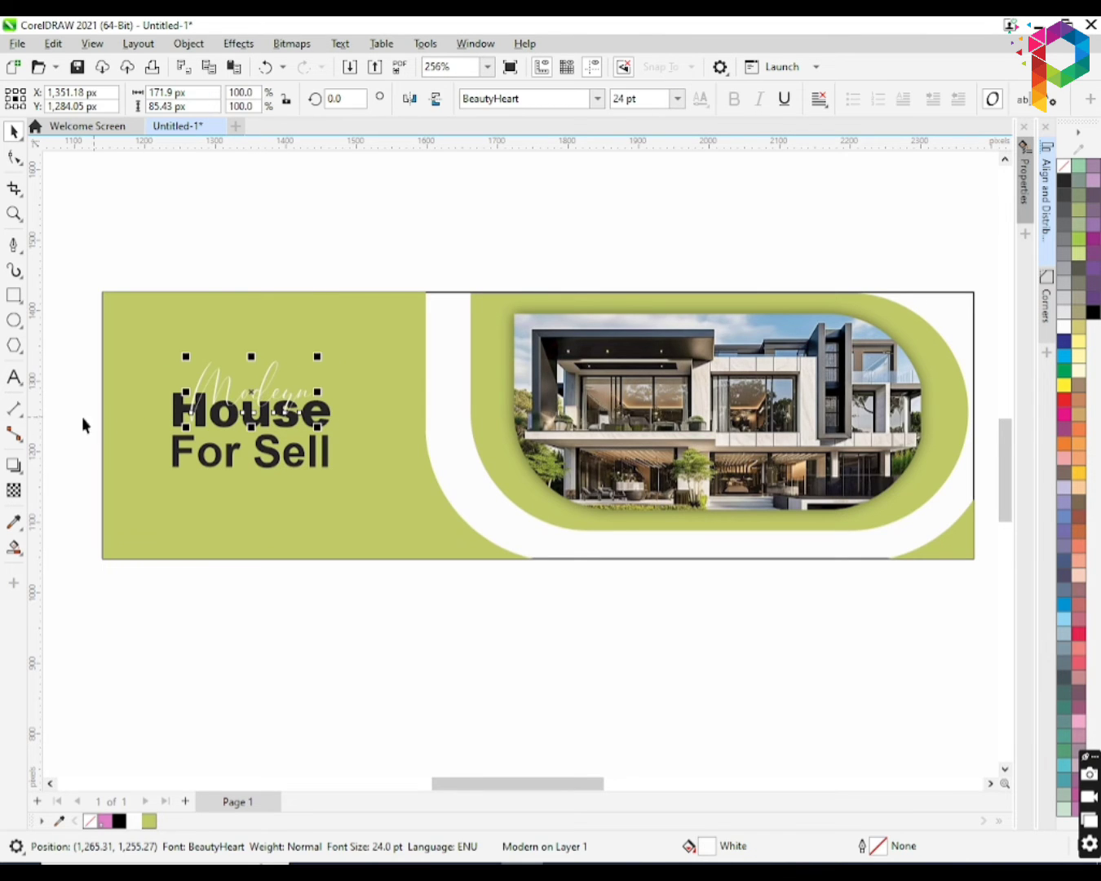
click(14, 465)
scroll(258, 400, up, 1)
scroll(257, 400, up, 1)
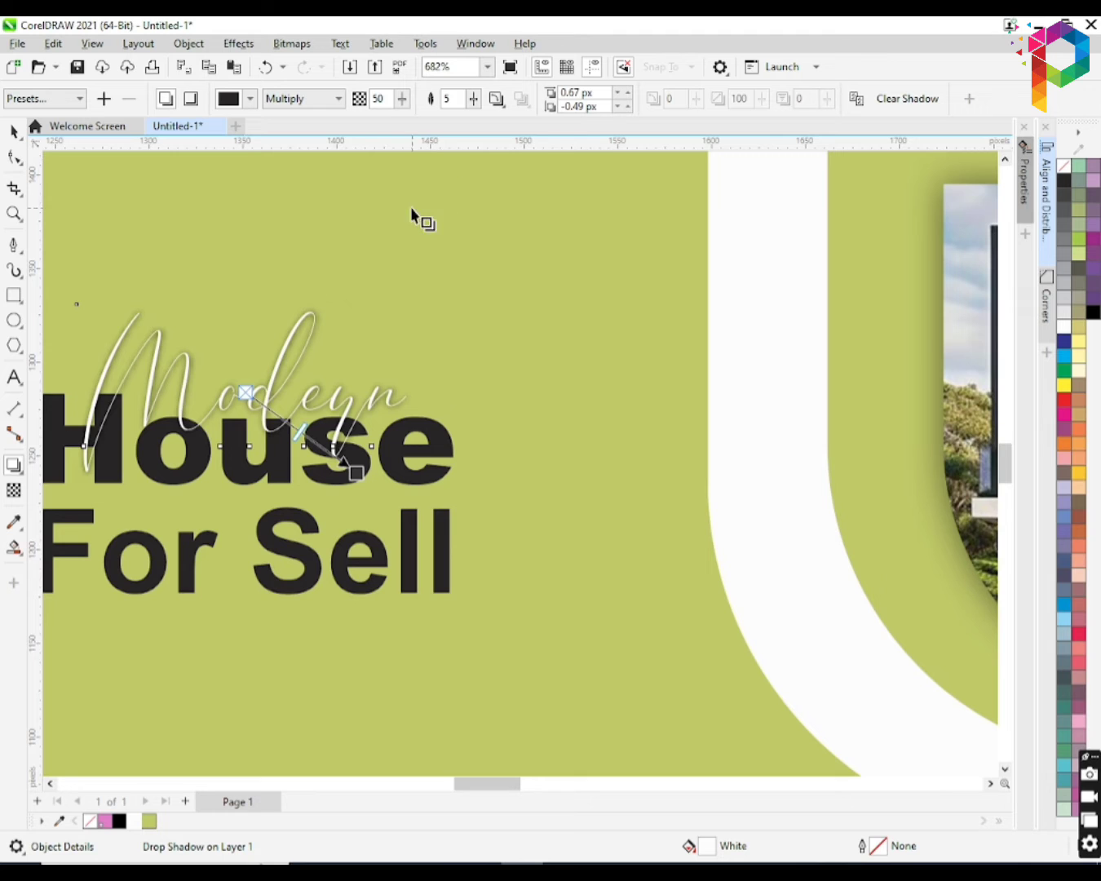
key(space)
scroll(256, 377, down, 1)
scroll(255, 377, down, 2)
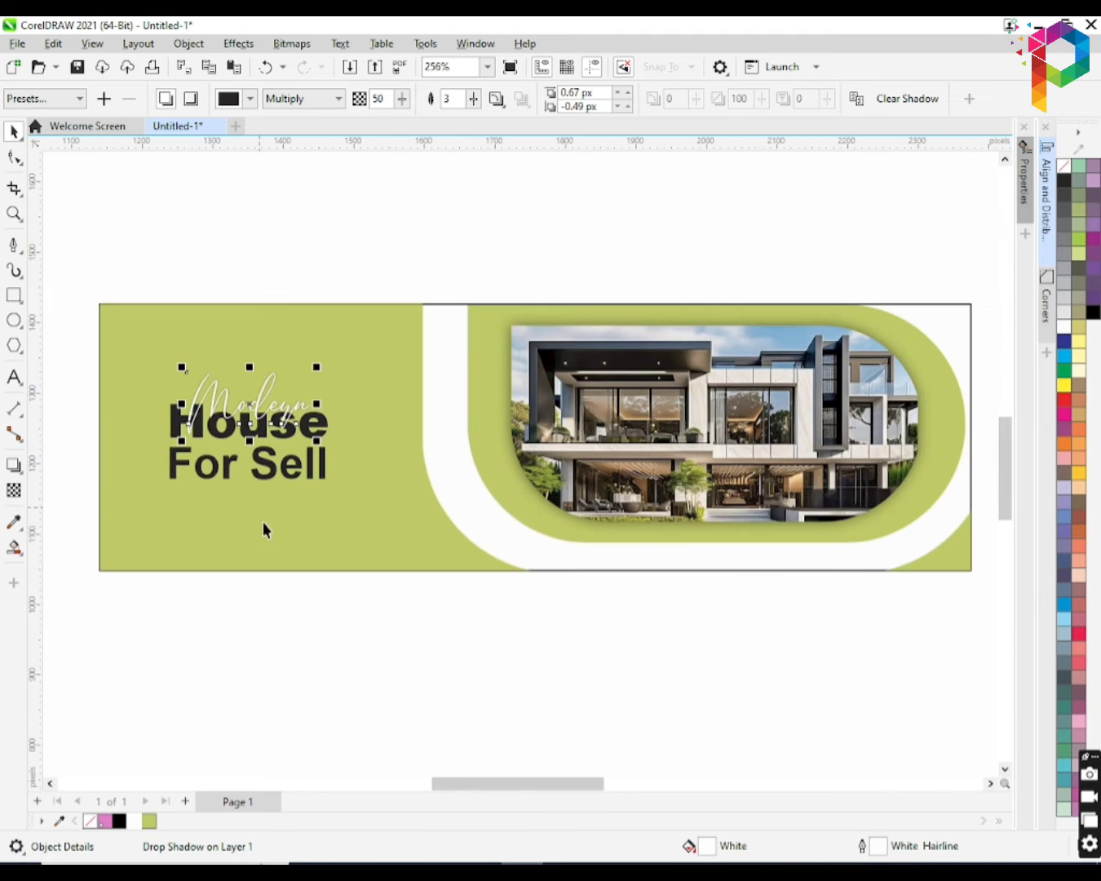
Group "Modern", its shadow and the "House For Sell" text into one title.
click(218, 477)
click(361, 652)
drag(369, 286, 128, 532)
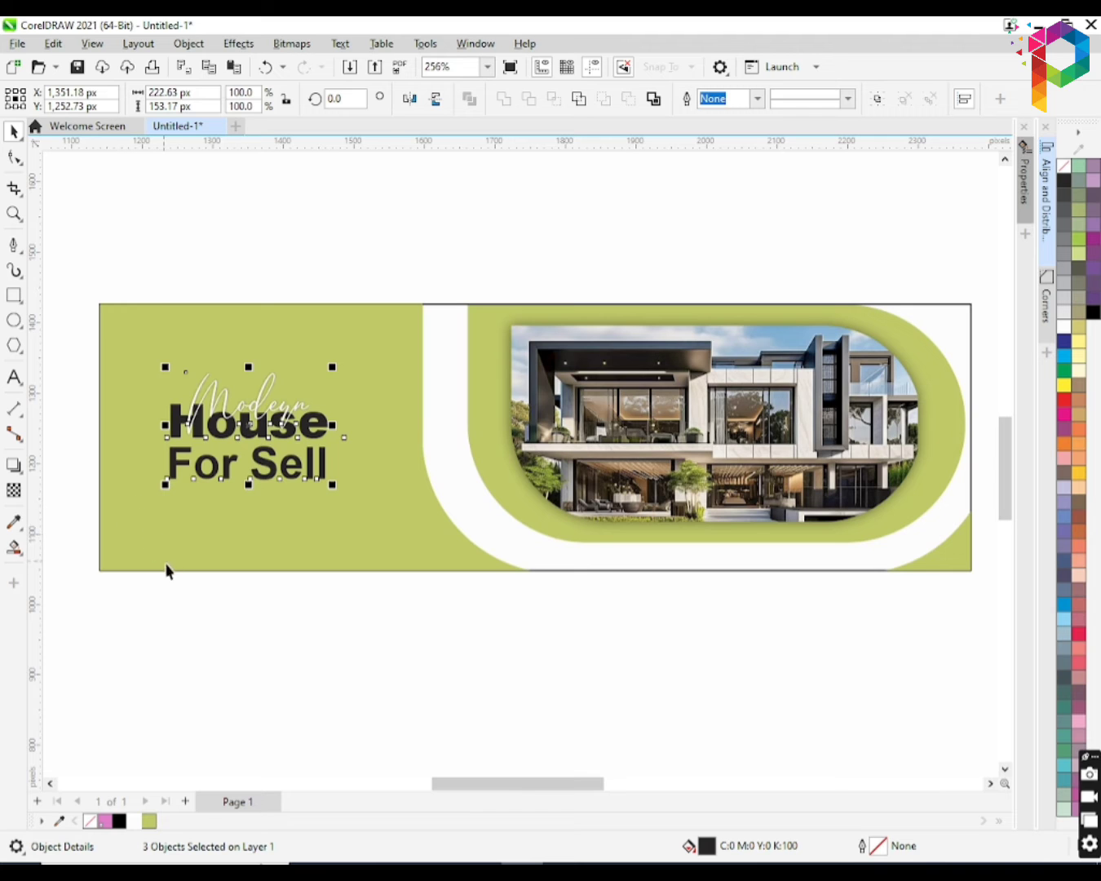
key(ctrl+g)
click(397, 731)
Move the group of three circular room photos onto the white curve beside the house photo and centre it vertically on the banner.
drag(467, 784, 379, 785)
drag(63, 722, 63, 723)
drag(173, 486, 464, 494)
drag(404, 781, 484, 762)
click(156, 538)
drag(93, 504, 562, 484)
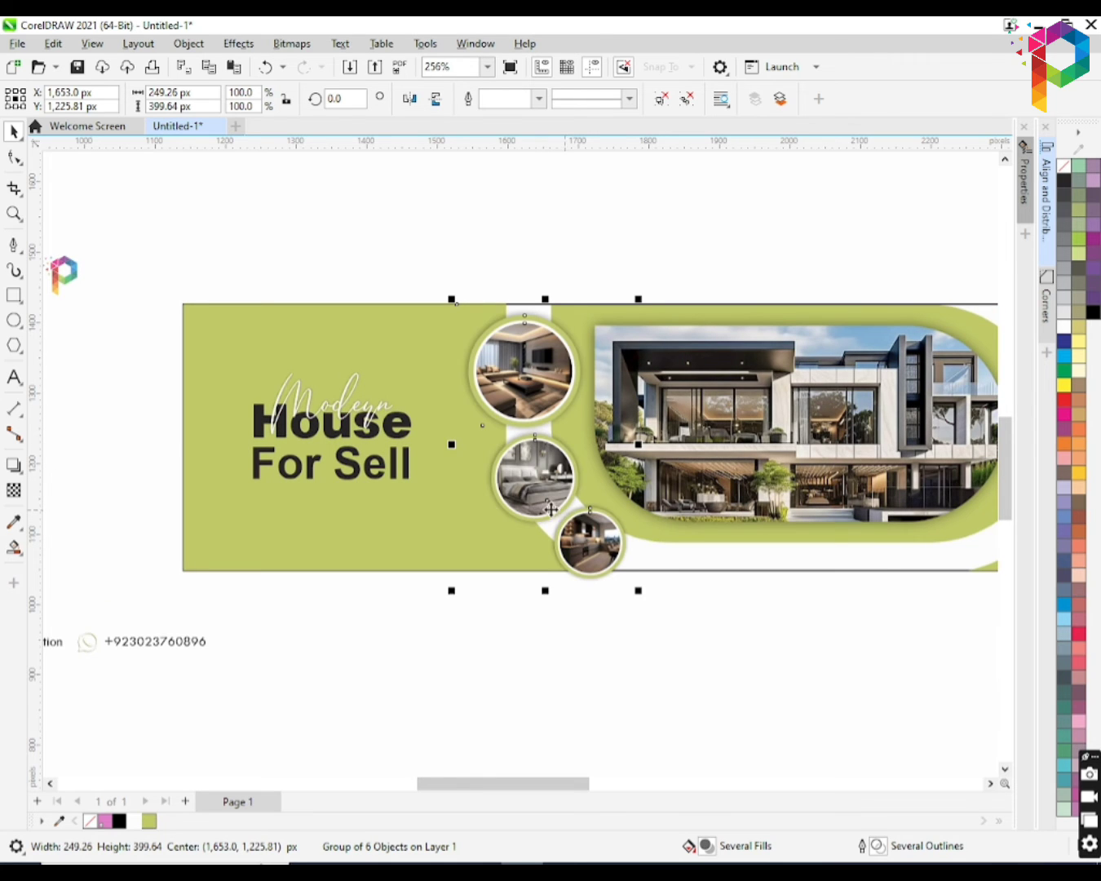
shift+click(420, 531)
key(e)
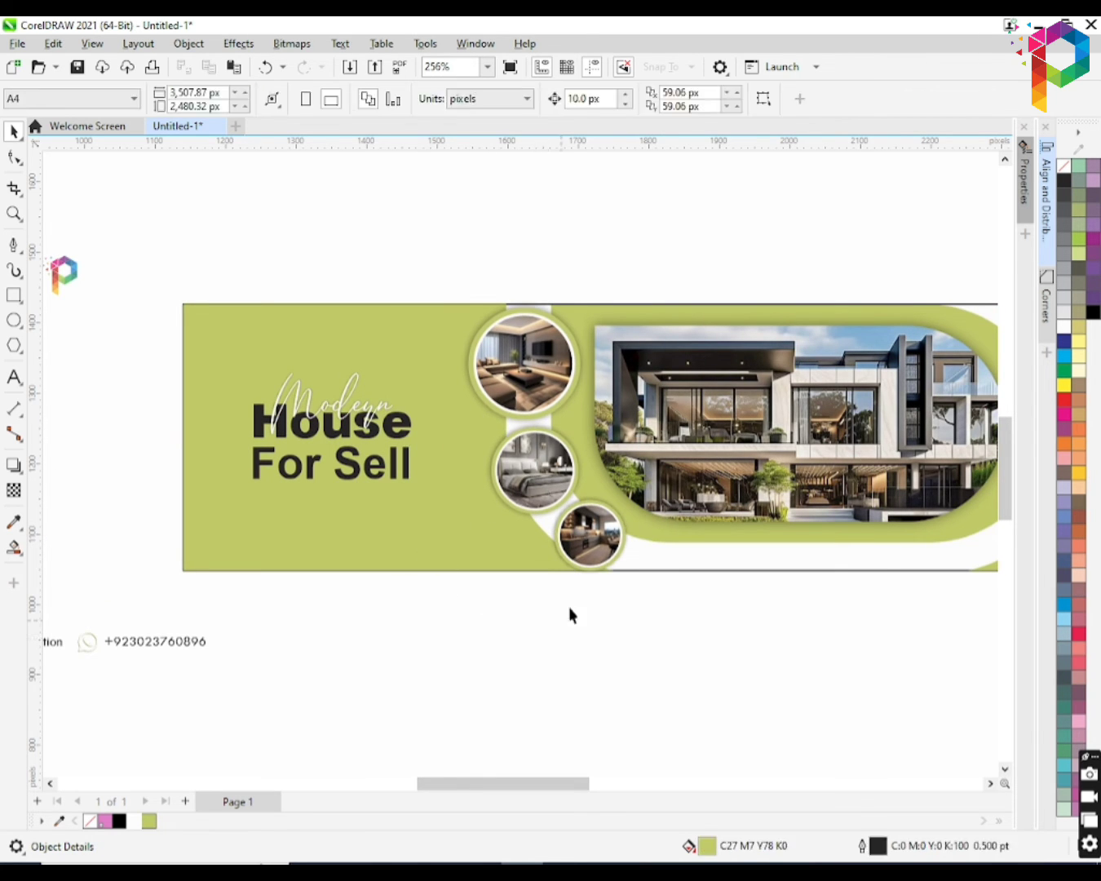
click(547, 646)
Move the YouTube and WhatsApp contact line to the lower part of the left panel, centred under the title.
drag(173, 642, 429, 552)
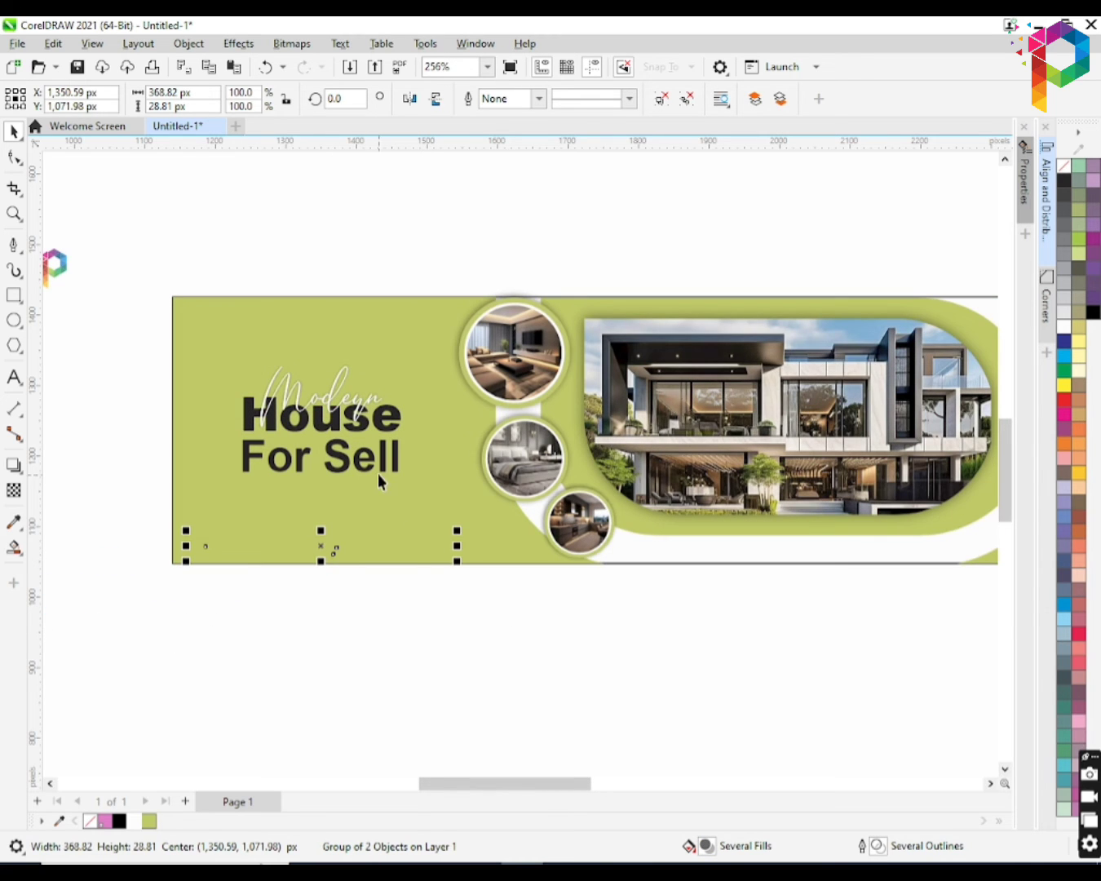
shift+click(384, 466)
click(355, 586)
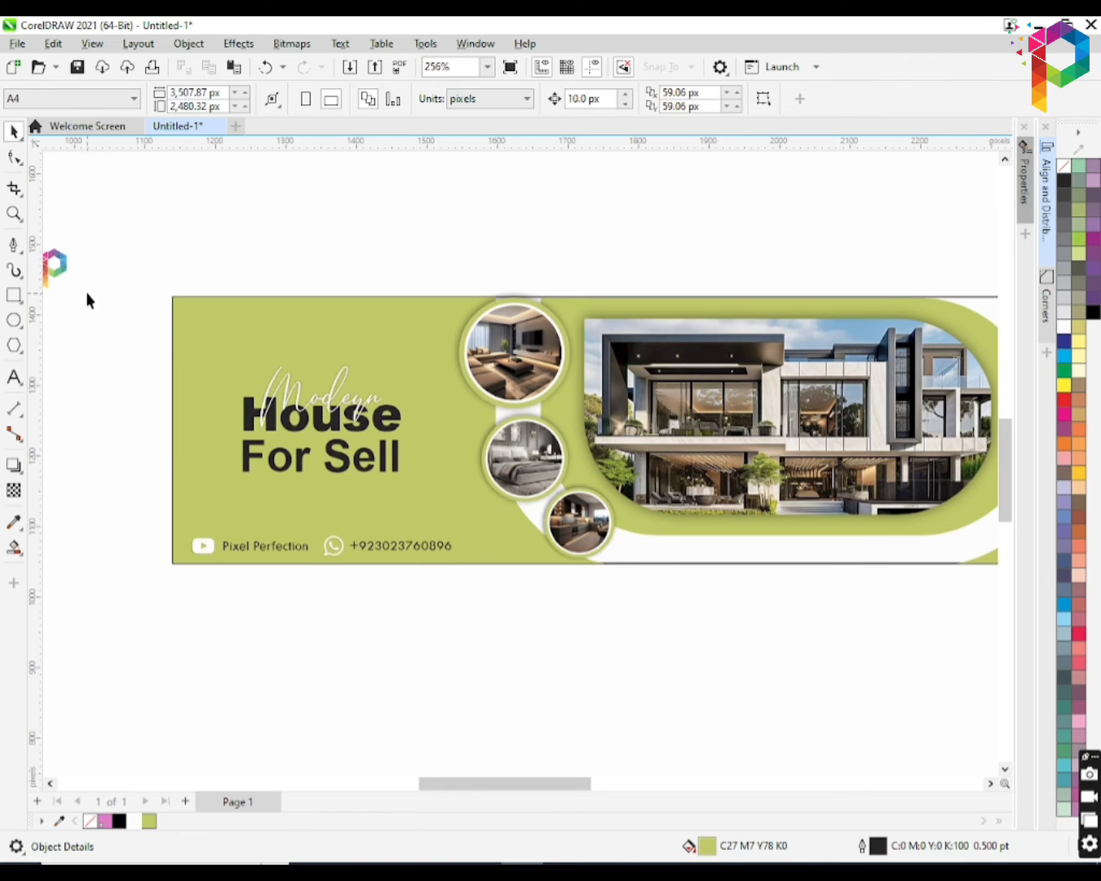
Place the logo in the upper-left corner of the olive panel and nudge it 10 px right and down.
drag(67, 275, 209, 333)
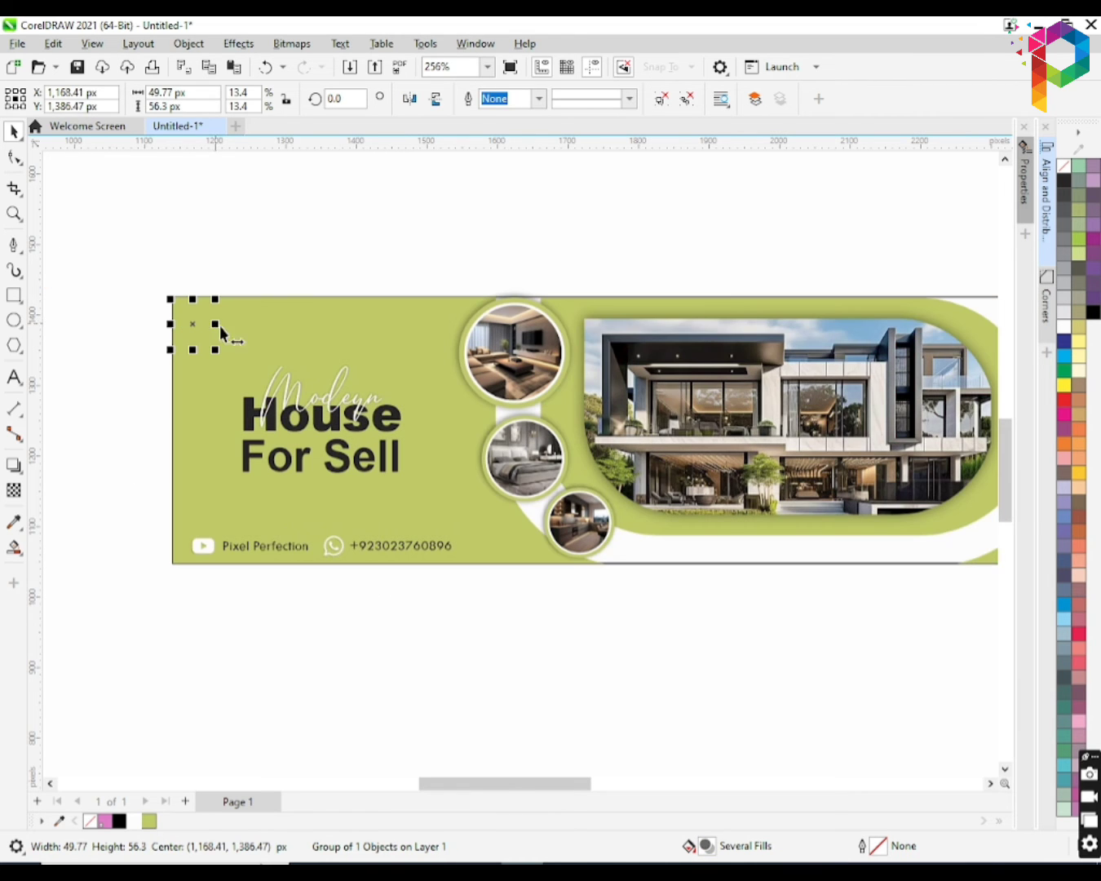
shift+click(257, 328)
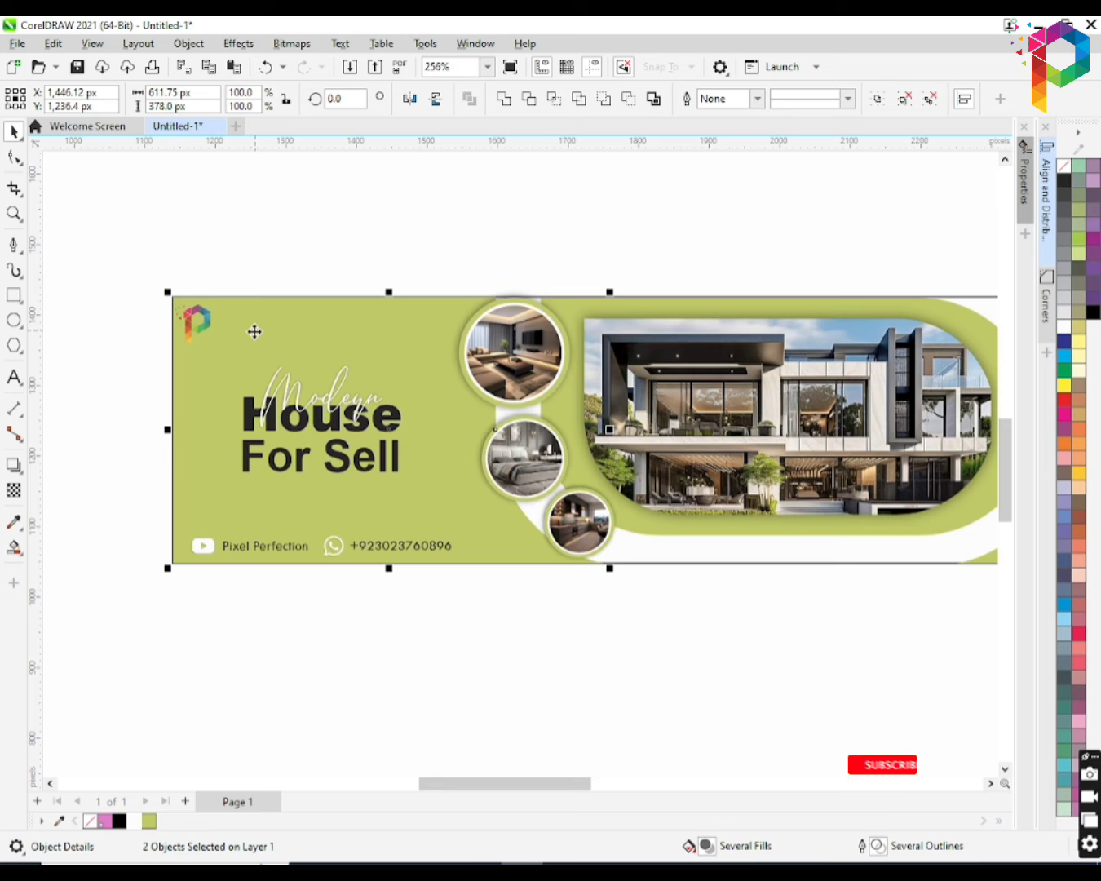
click(253, 262)
click(202, 321)
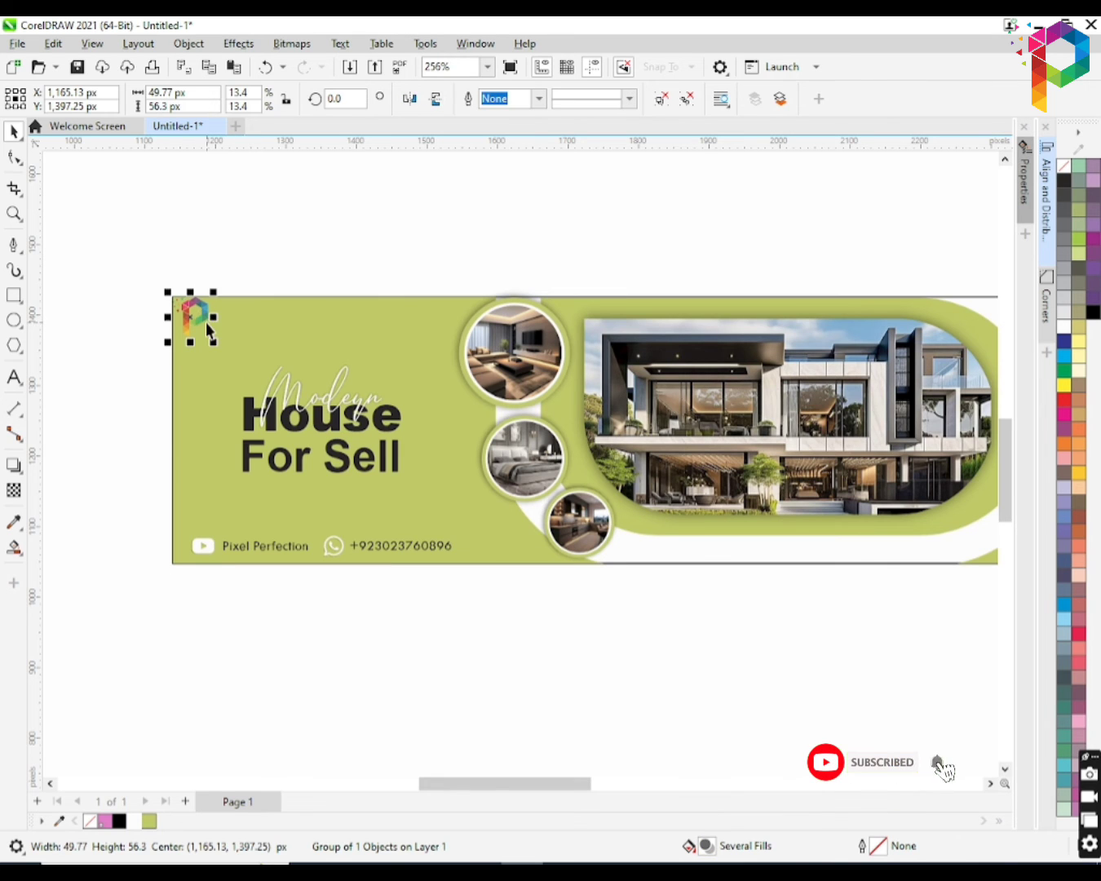
key(Right)
click(240, 257)
Remove the outline from the banner's PowerClip rectangle.
drag(478, 782, 498, 781)
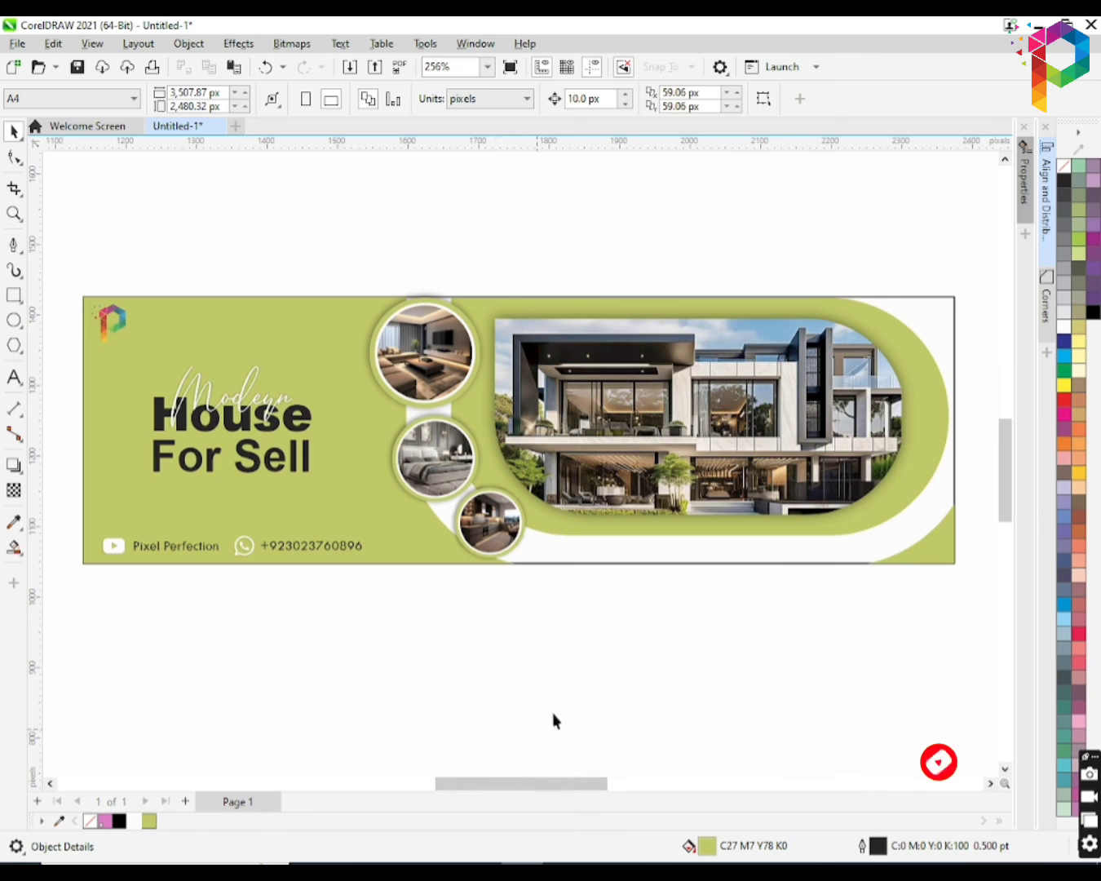
scroll(444, 521, down, 1)
click(889, 409)
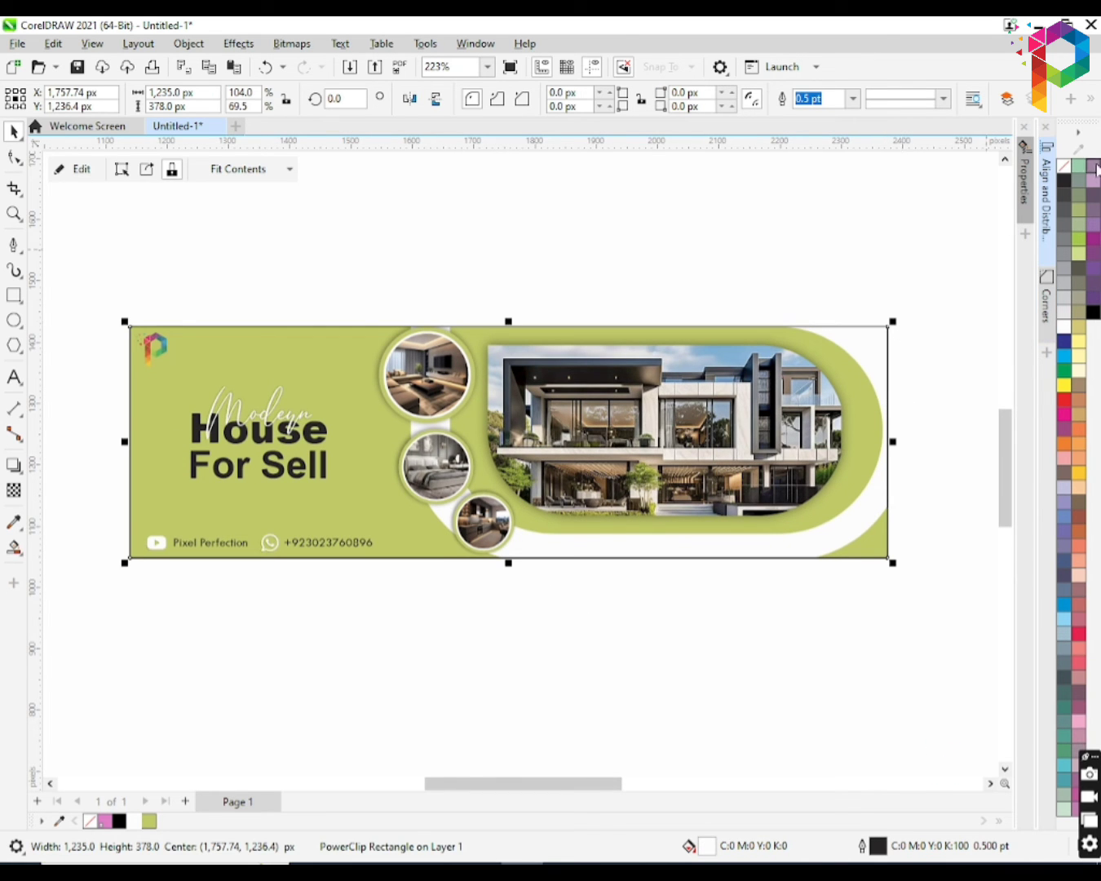
right_click(1067, 167)
click(921, 253)
Enlarge the title group about its centre to roughly 260 × 179 px.
click(323, 466)
drag(333, 386, 355, 375)
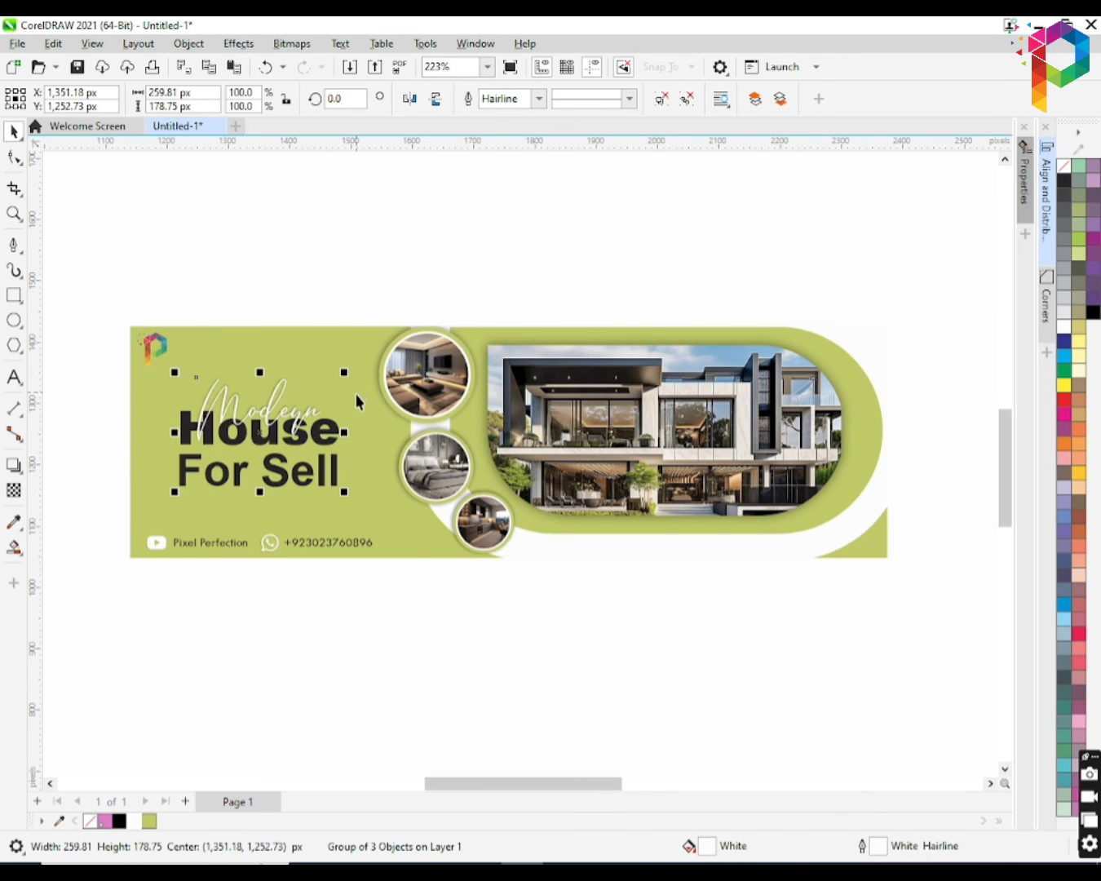
click(349, 632)
Draw a backdrop rectangle about 1,682 × 1,029 px around the banner, fill it with 10% black without an outline, and place it behind the banner.
drag(71, 199, 971, 749)
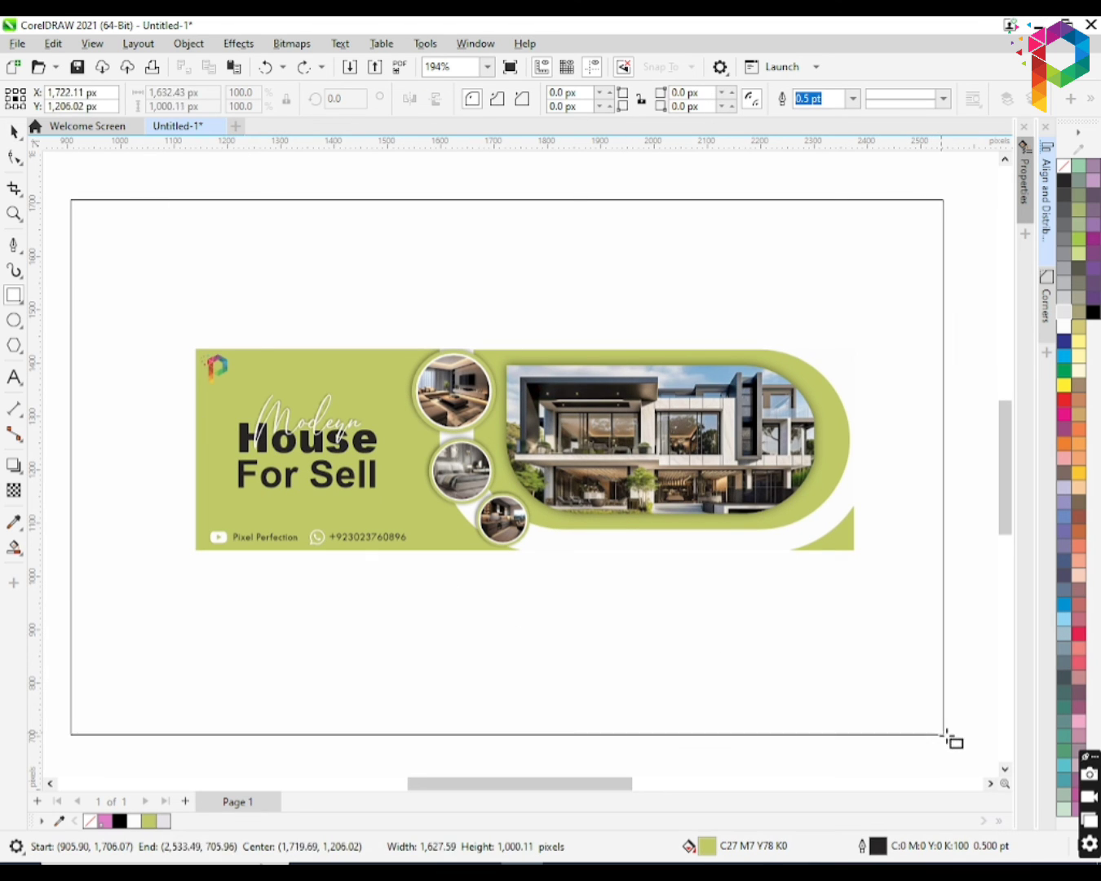
key(space)
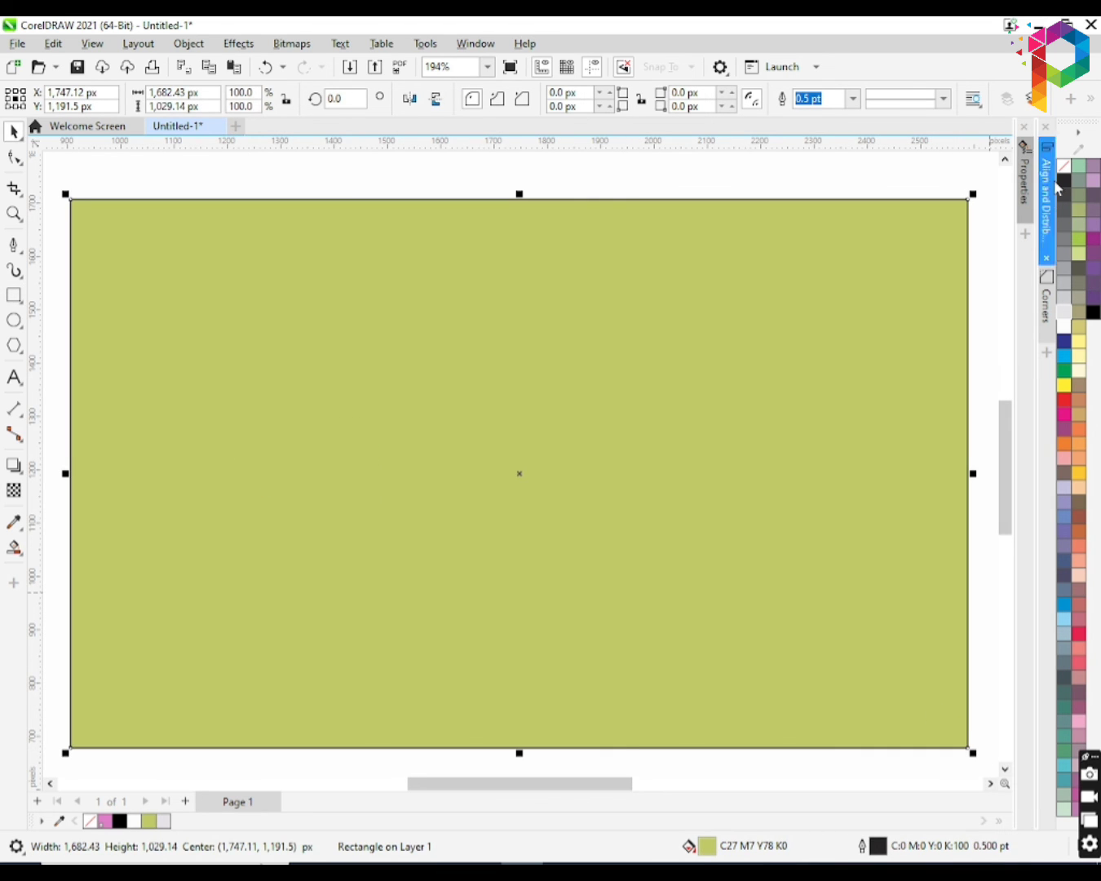
click(1063, 165)
click(1064, 310)
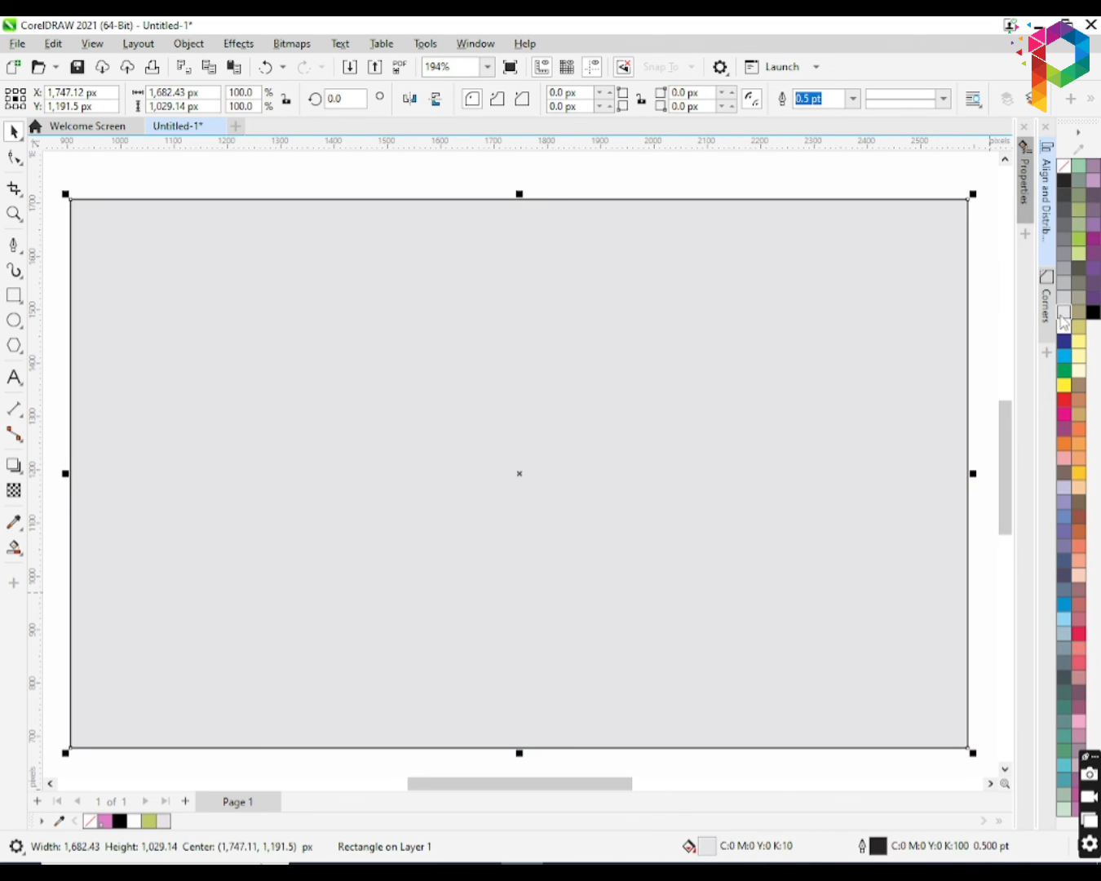
right_click(1062, 167)
scroll(640, 433, down, 1)
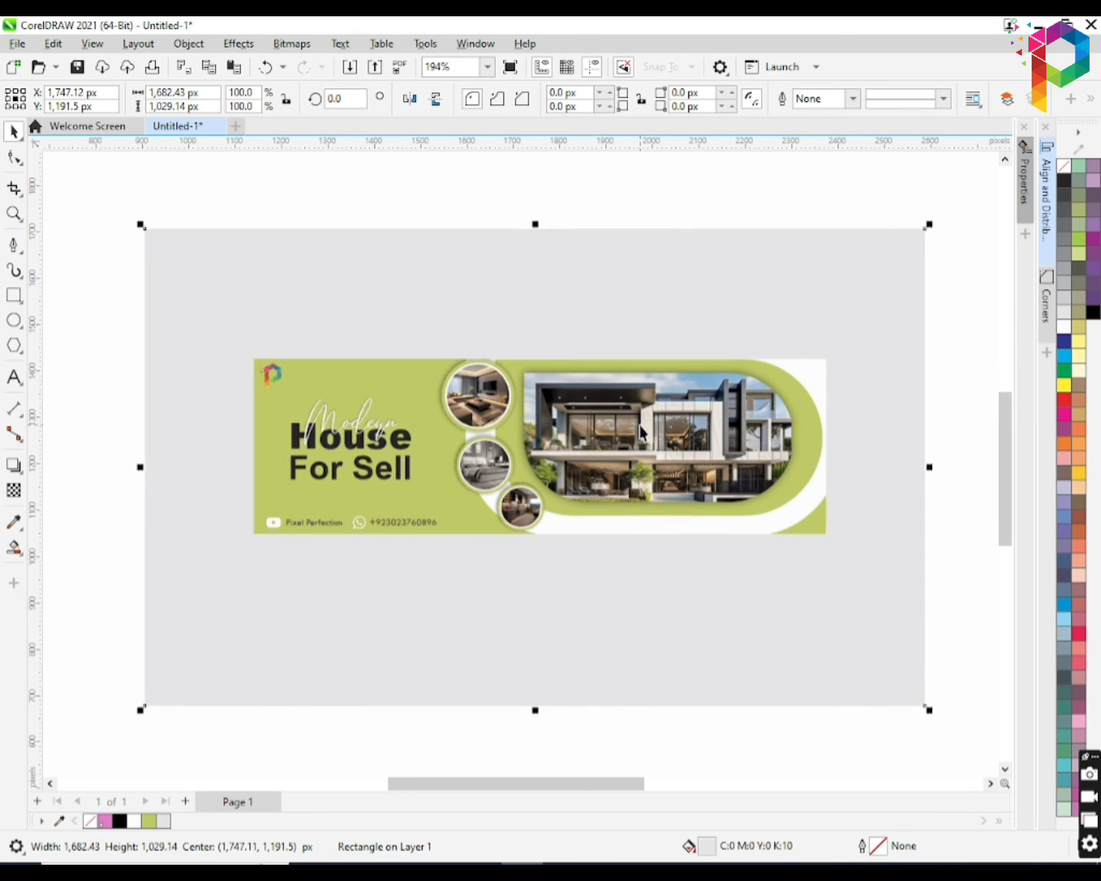
key(Escape)
Centre the banner group horizontally and vertically on the grey backdrop rectangle.
click(805, 430)
shift+click(856, 367)
key(c)
key(e)
key(Escape)
Add a drop shadow to the banner group, cast from its centre about 31 px right and 18 px down.
click(771, 482)
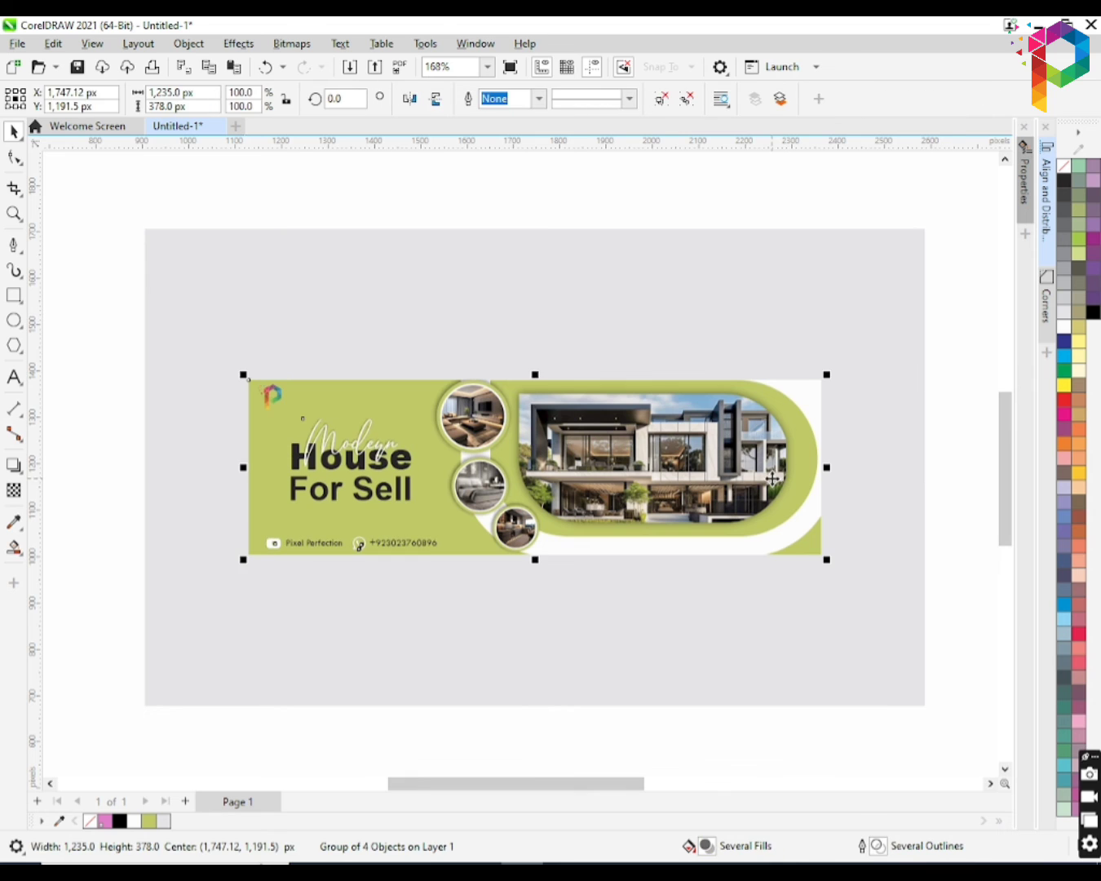
click(14, 463)
drag(535, 467, 701, 564)
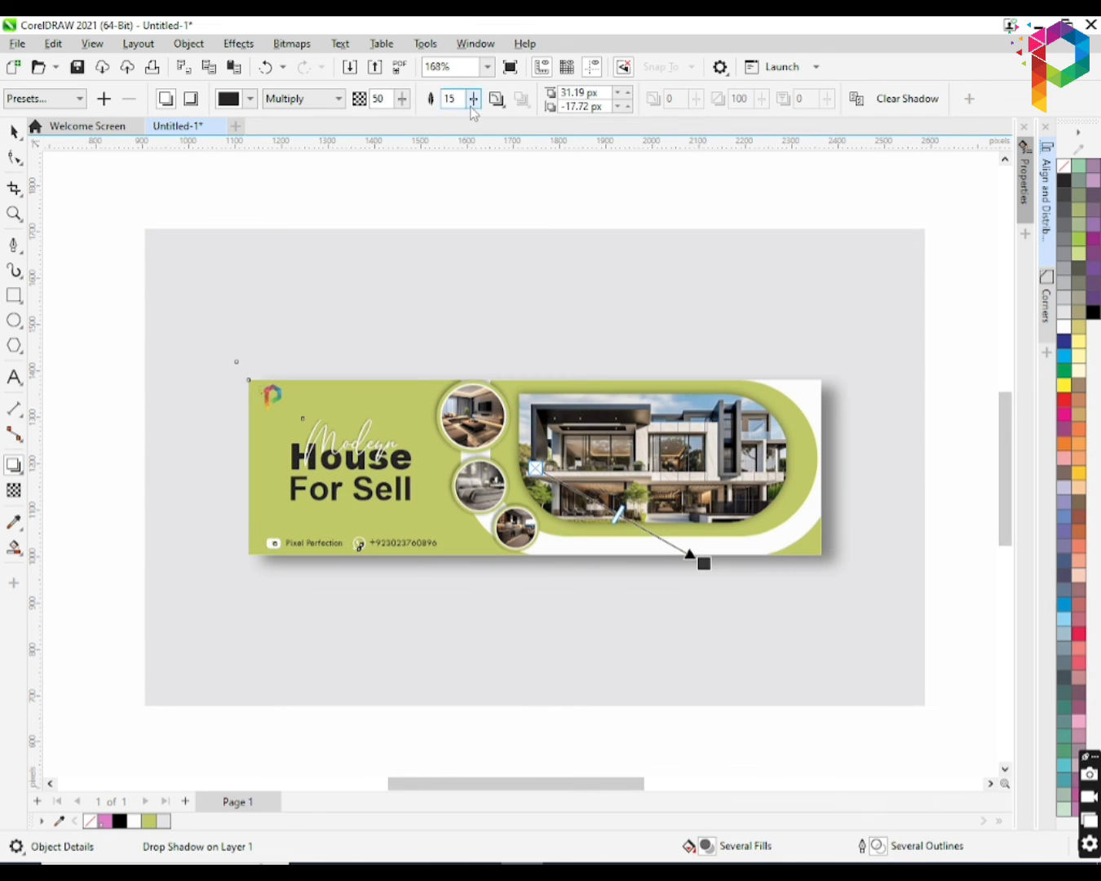
Set the banner shadow's feather to 5 and its opacity to 40, and leave the shadow deselected.
key(Return)
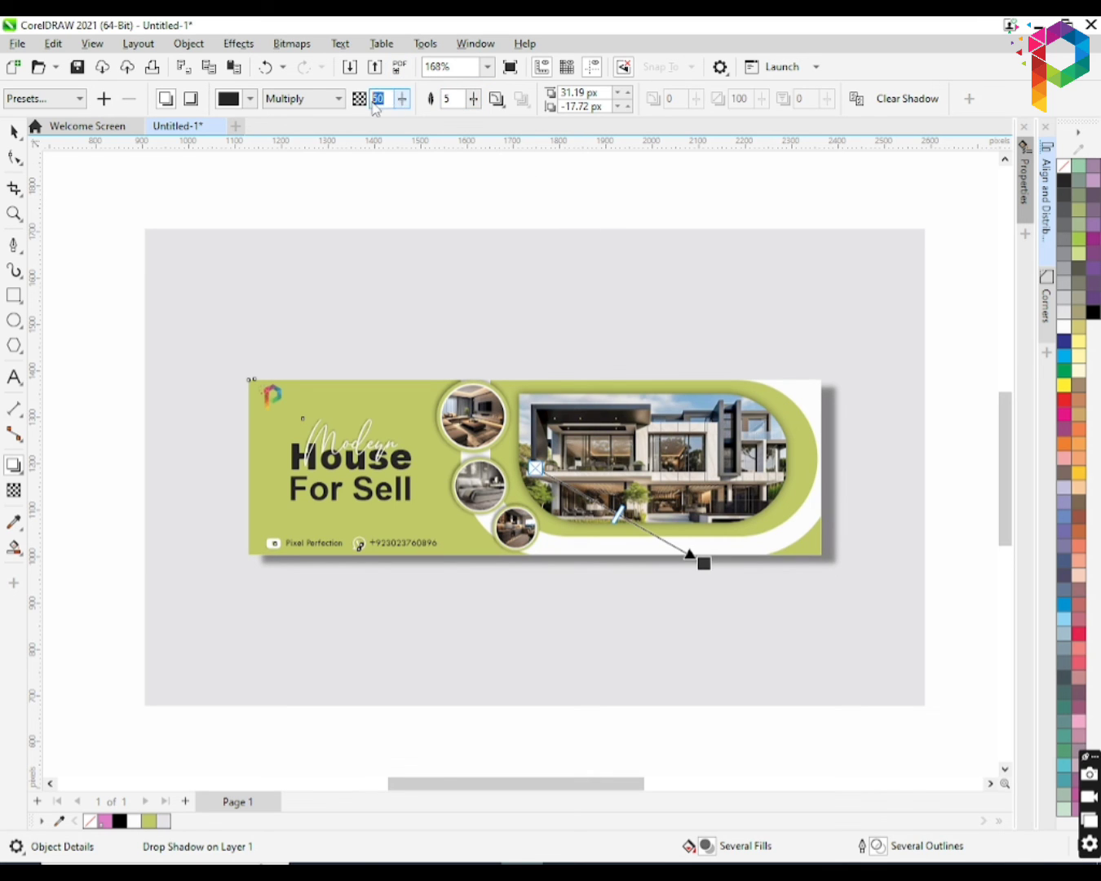
key(Return)
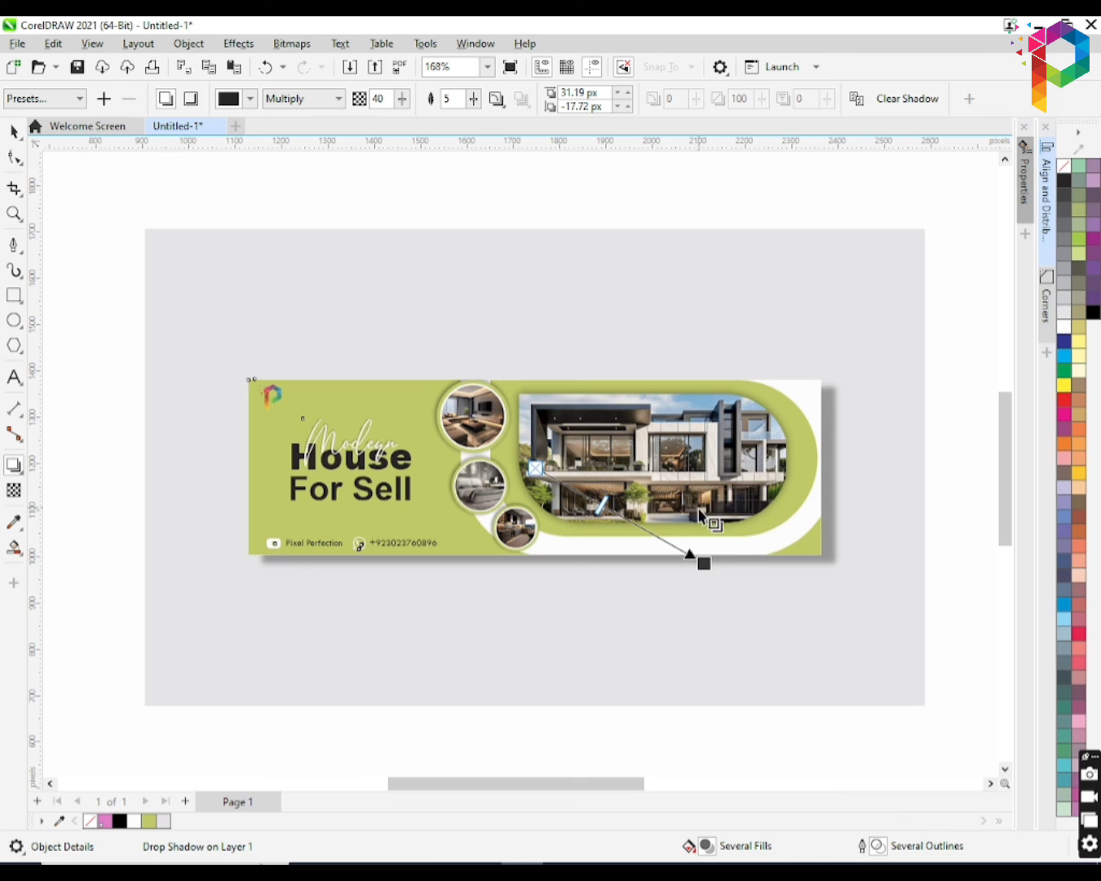
key(space)
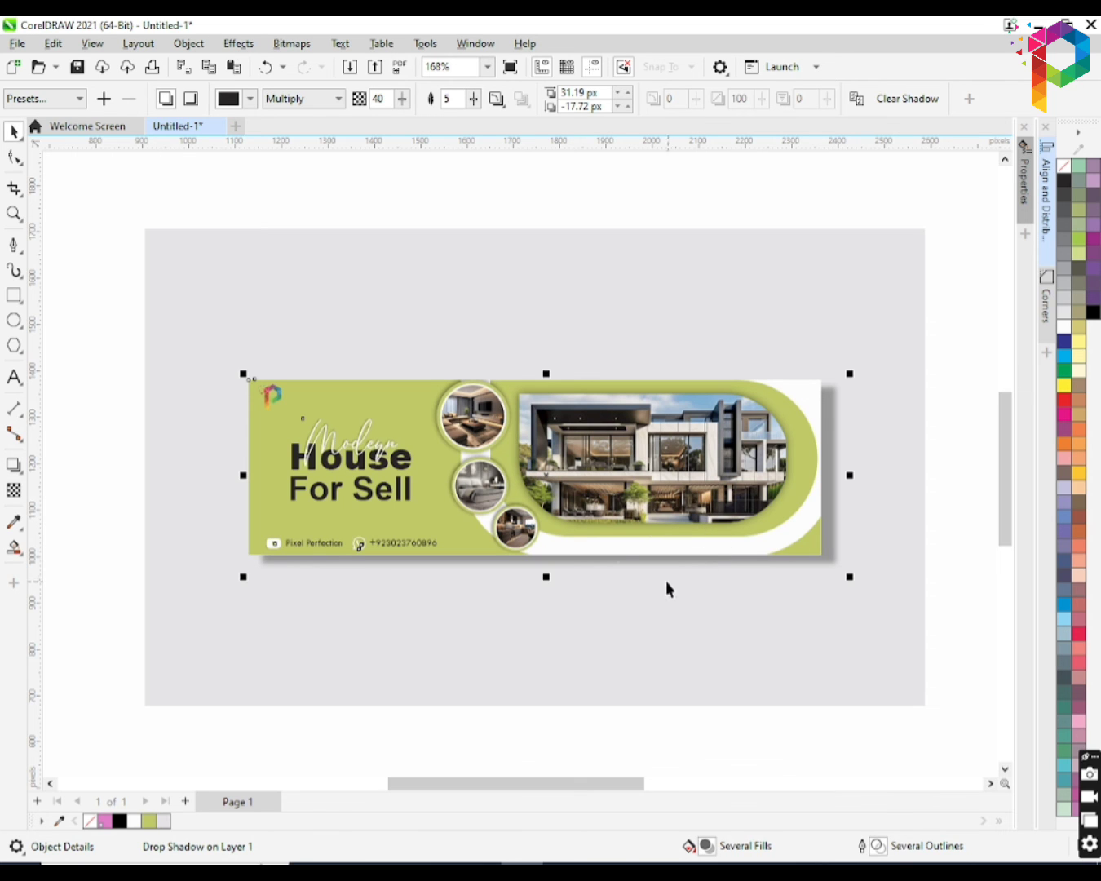
click(953, 475)
key(F4)
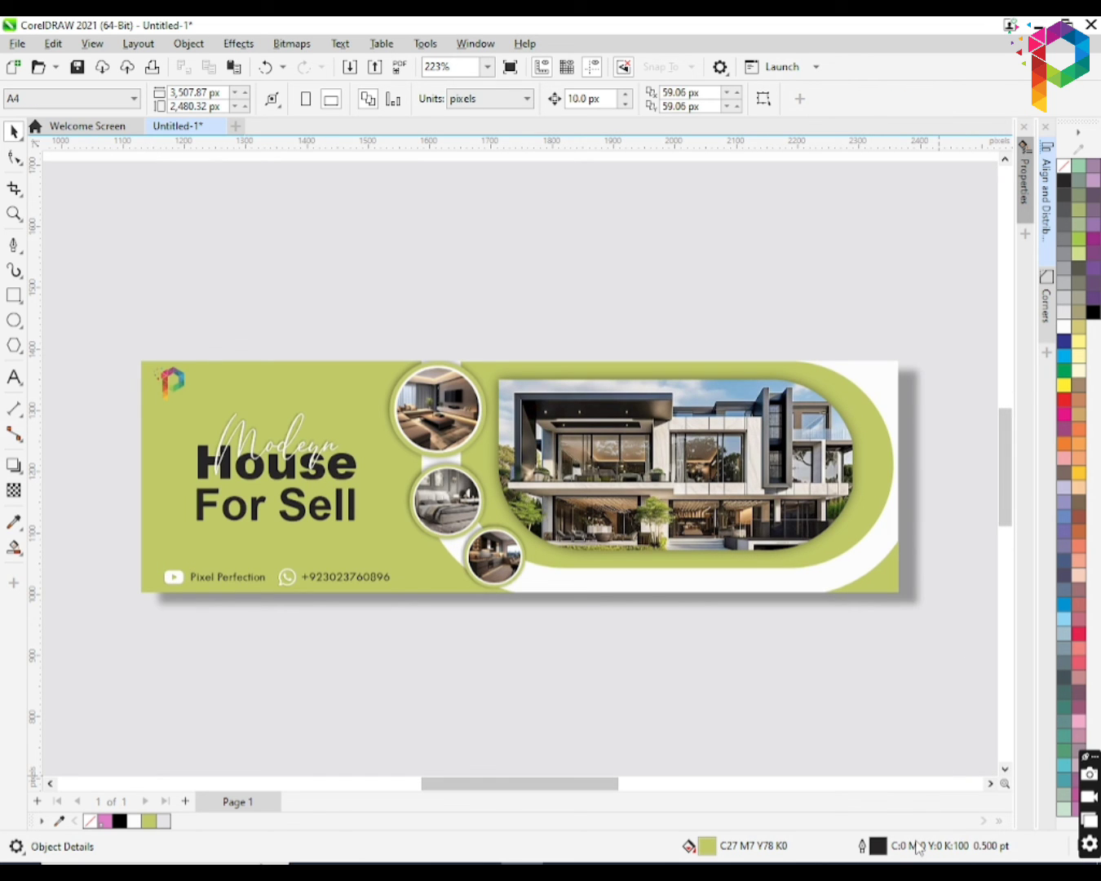